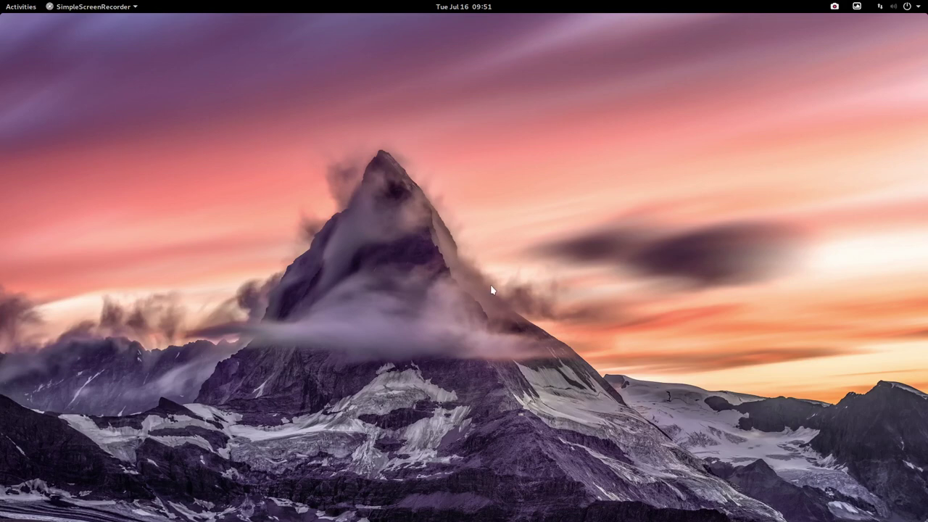
Step: Open a terminal, run the update command and authenticate with the sudo password
key("ctrl+alt+t")
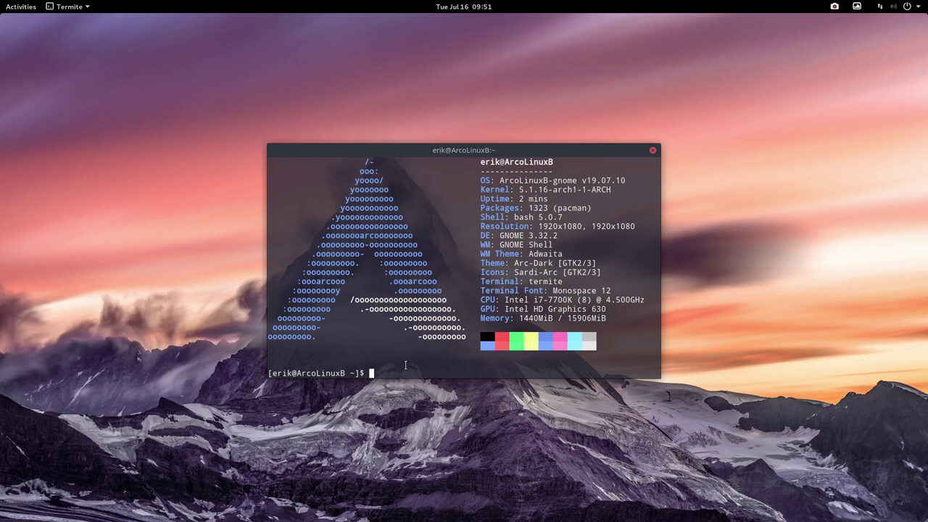
type("update")
key("Return")
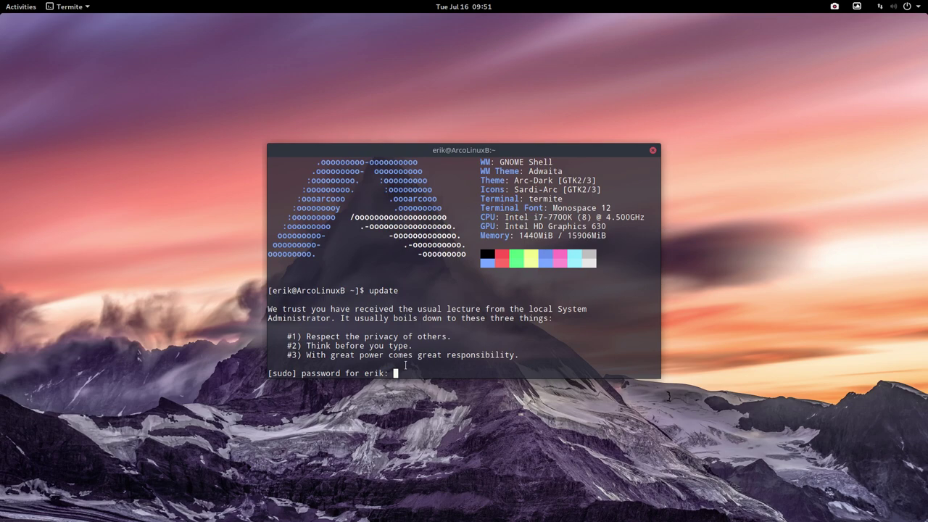
key("Return")
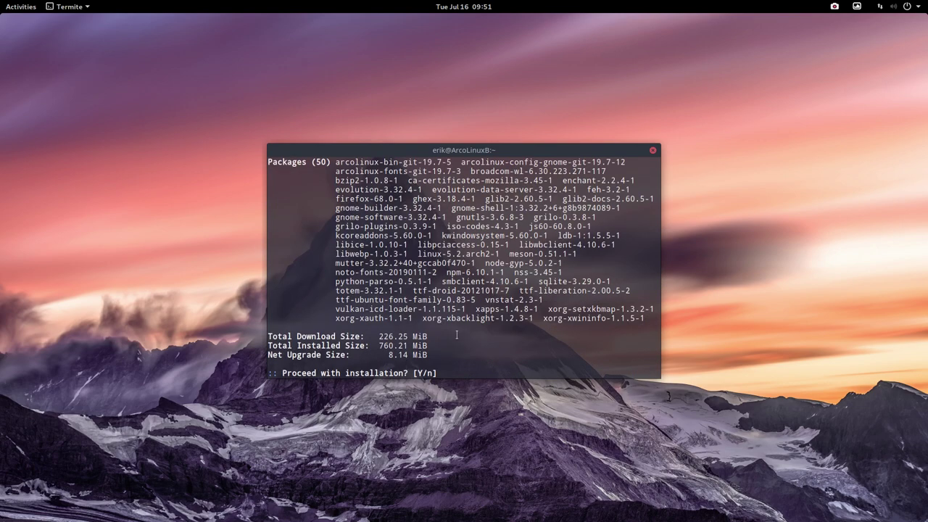
Step: Review the pending package list, including arcolinux-bin-git and arcolinux-config-gnome-git, and proceed with the installation
scroll(442, 324, "up", 3)
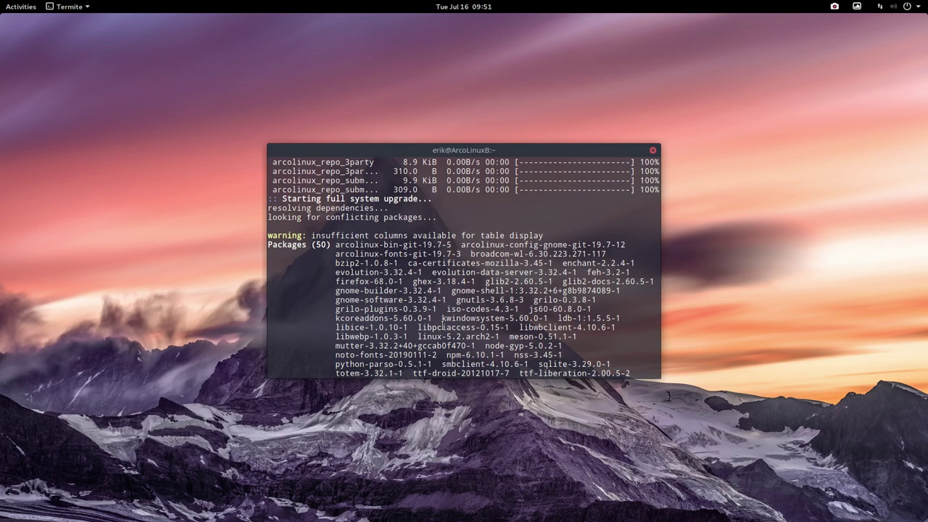
scroll(442, 327, "down", 1)
scroll(442, 324, "down", 2)
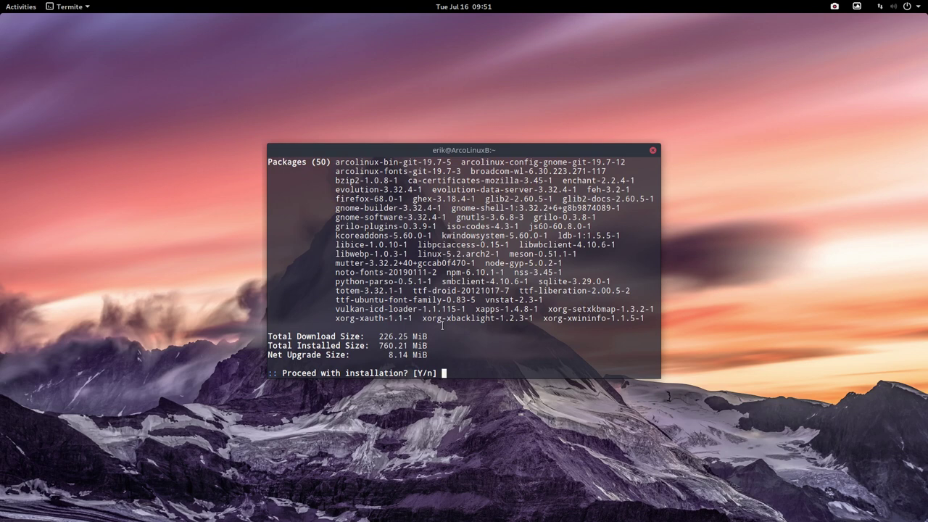
scroll(442, 325, "up", 1)
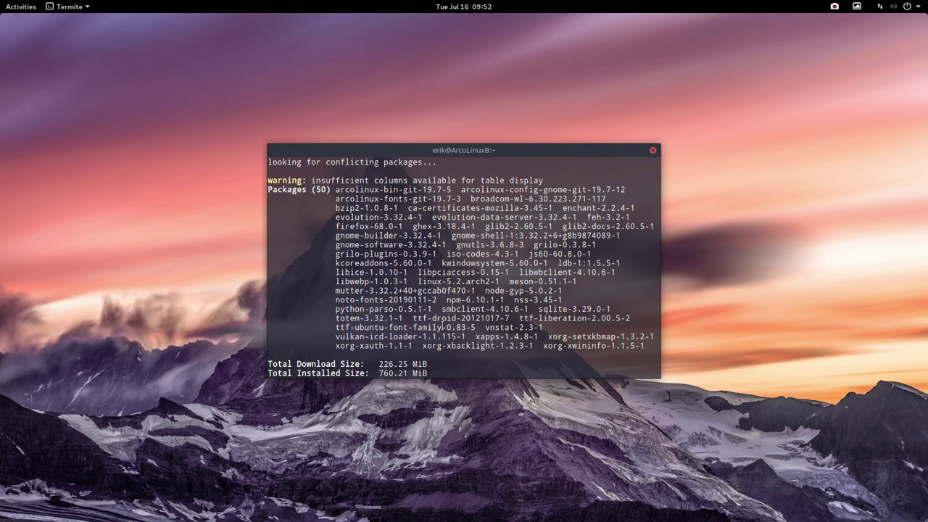
left_click_drag(345, 190, 422, 190)
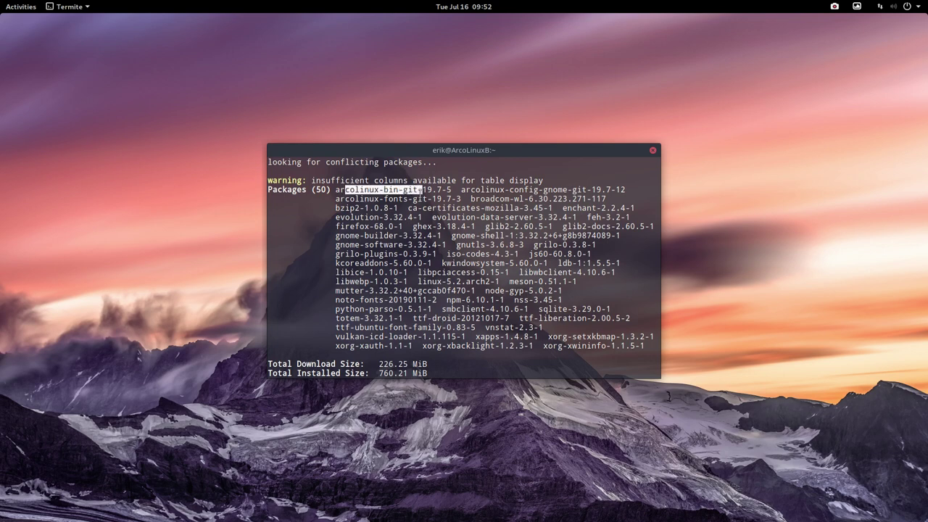
left_click_drag(495, 190, 577, 190)
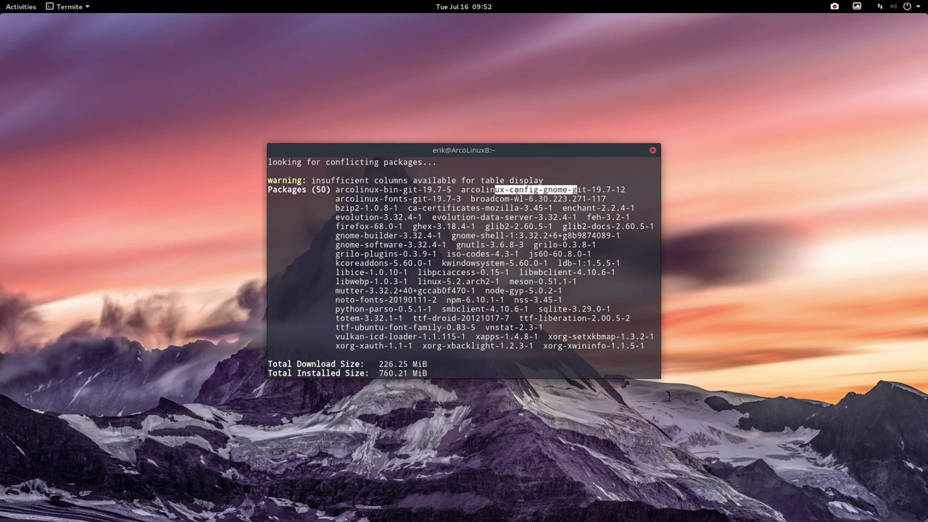
left_click_drag(461, 190, 625, 190)
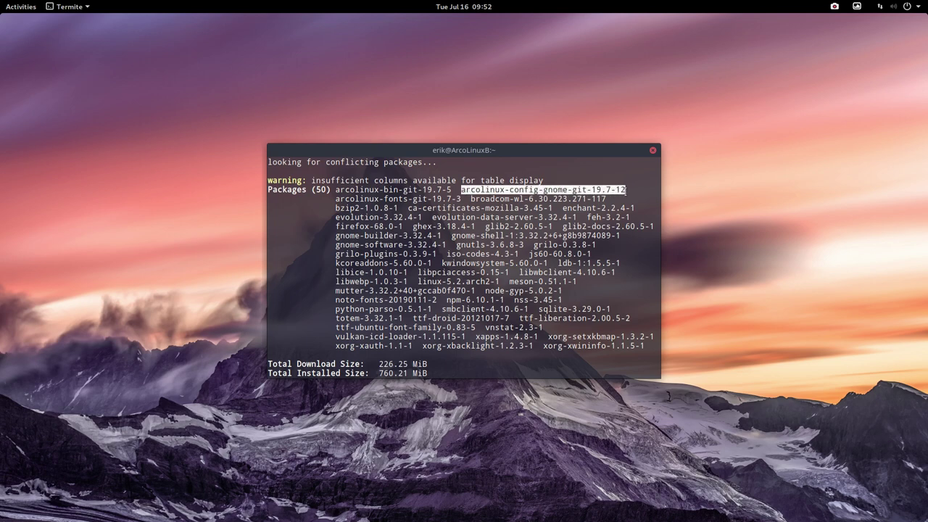
left_click(398, 193)
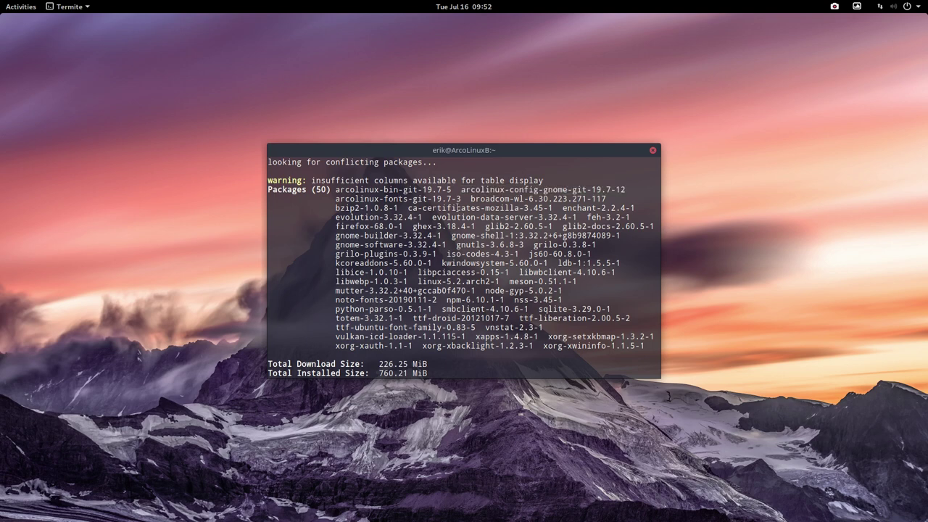
key("Return")
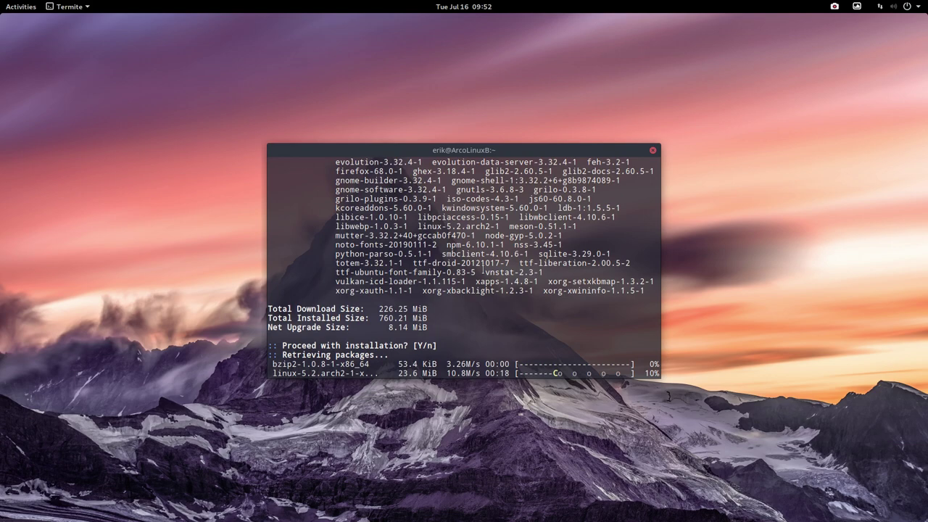
Step: Move the terminal window aside while the packages download and launch the Vivaldi browser
left_click_drag(479, 150, 723, 261)
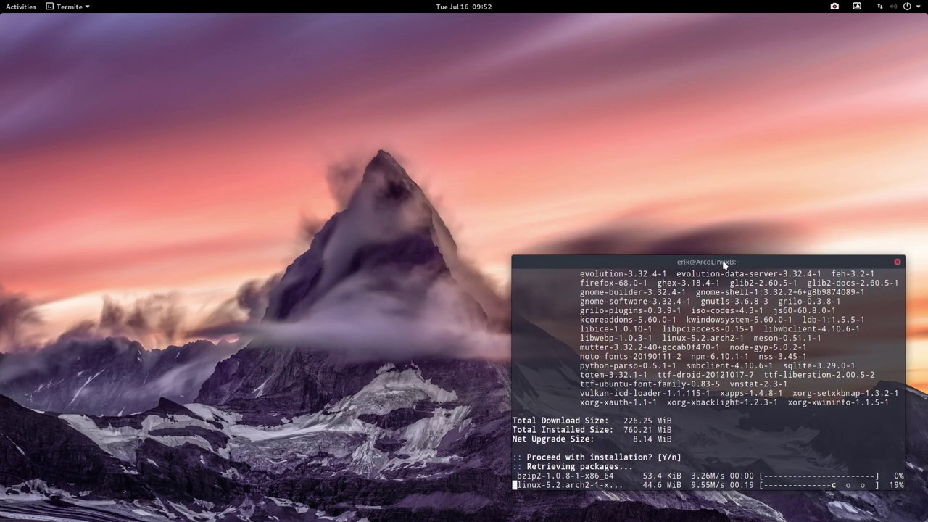
mouse_move(1, 1)
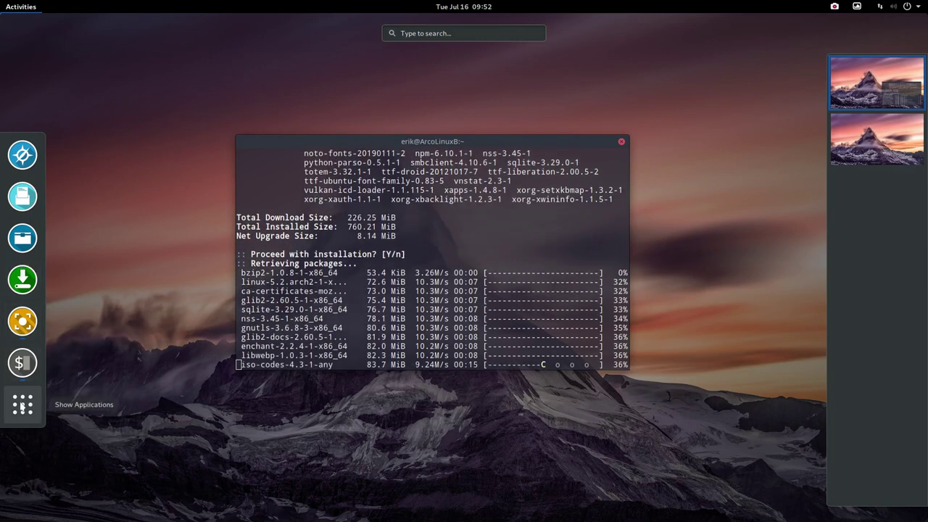
left_click(22, 404)
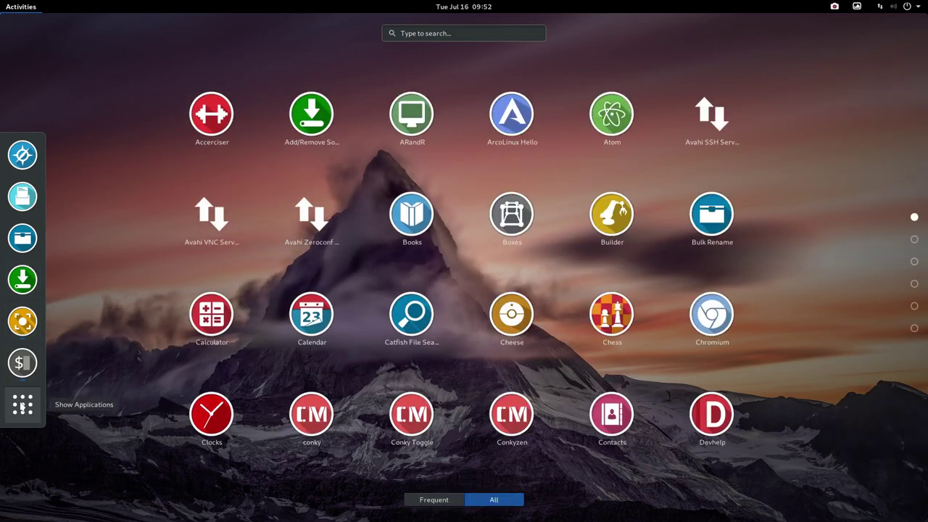
type("viv")
key("Return")
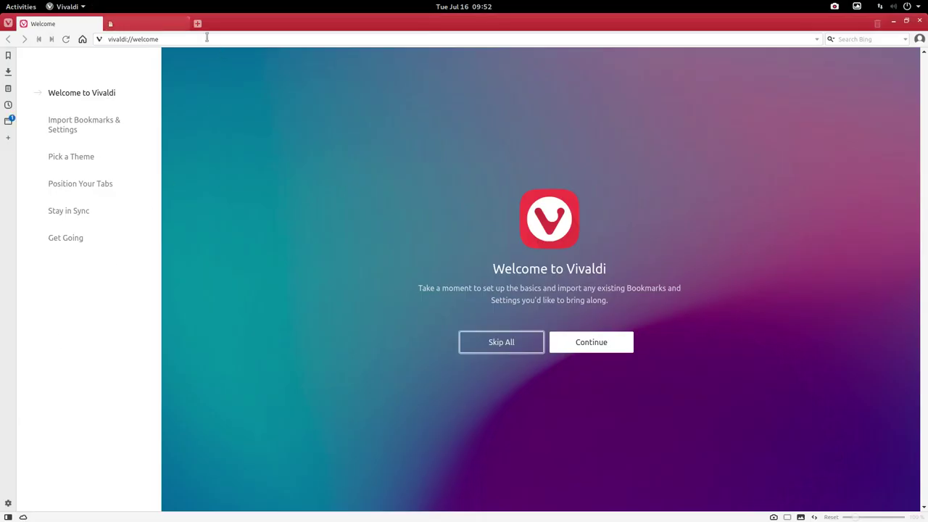
Step: Search the web for "seedhost arcolinux" and open the bike.seedhost.eu result for iso/v19.04
left_click(206, 38)
type("seedhost")
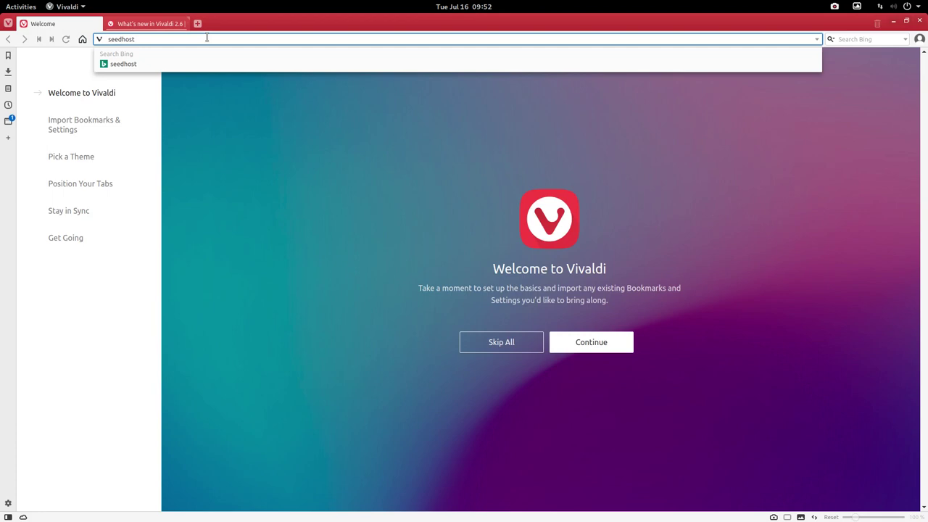
type(" arcolinux")
key("Return")
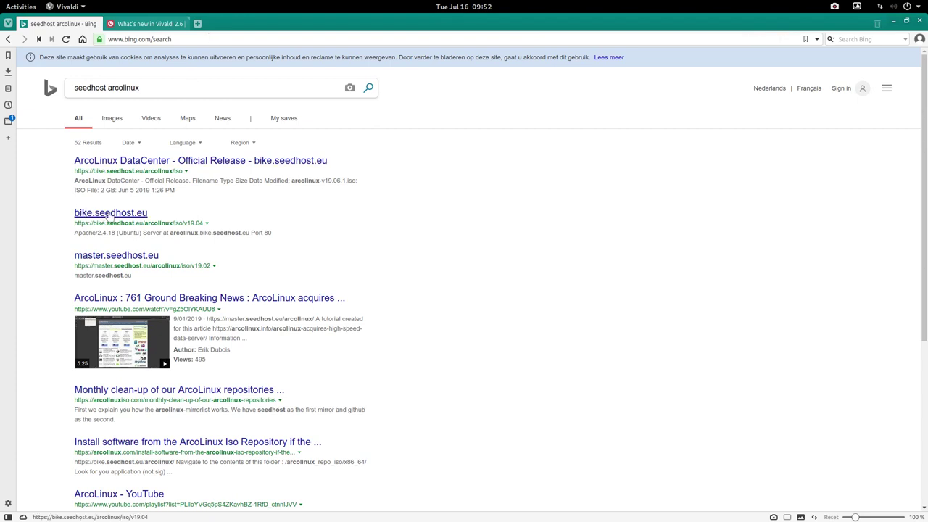
left_click(110, 216)
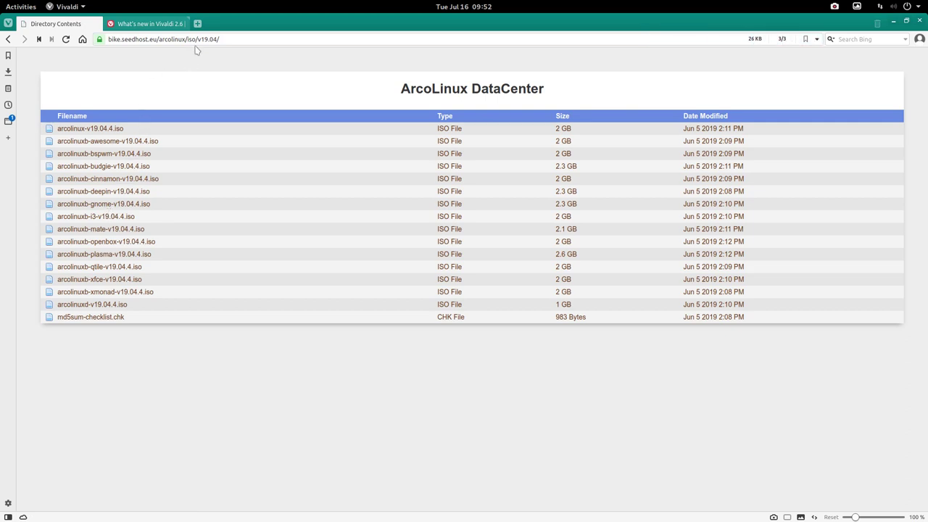
Step: Shorten the address to bike.seedhost.eu/arcolinux/iso/ and load that directory listing
left_click_drag(186, 39, 258, 40)
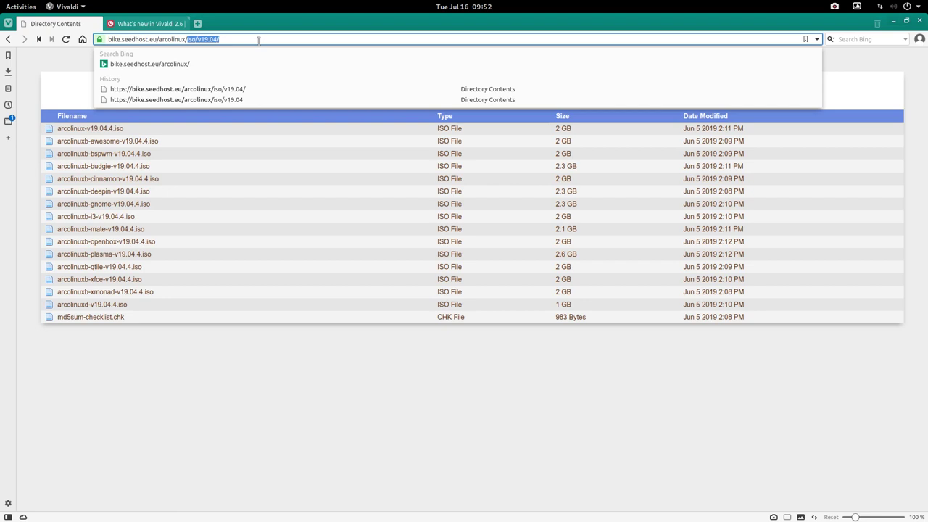
key("End")
key("BackSpace")
key("BackSpace")
key("BackSpace")
key("BackSpace")
key("BackSpace")
key("BackSpace")
key("BackSpace")
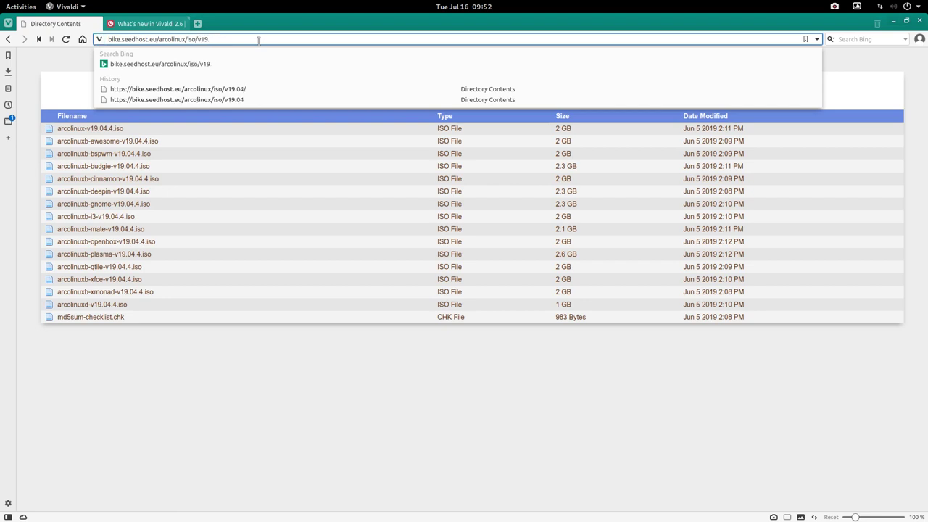
key("Return")
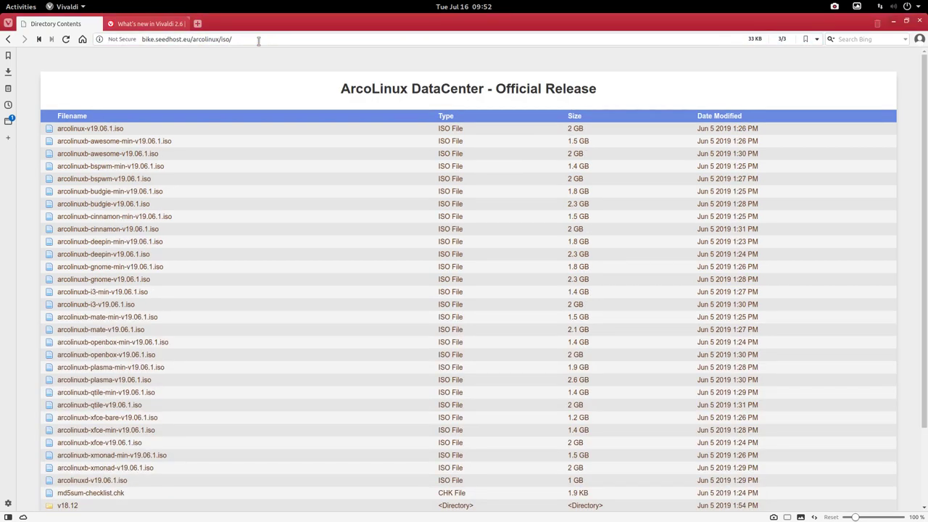
Step: Go up to the parent directory at bike.seedhost.eu/arcolinux/ by removing iso/ from the address
left_click(258, 40)
key("End")
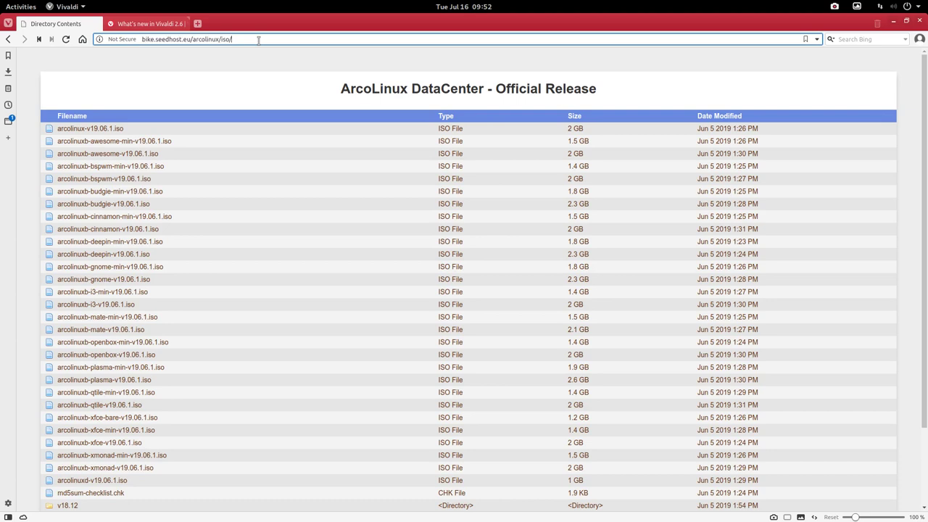
key("BackSpace")
key("BackSpace")
key("BackSpace")
key("BackSpace")
key("Return")
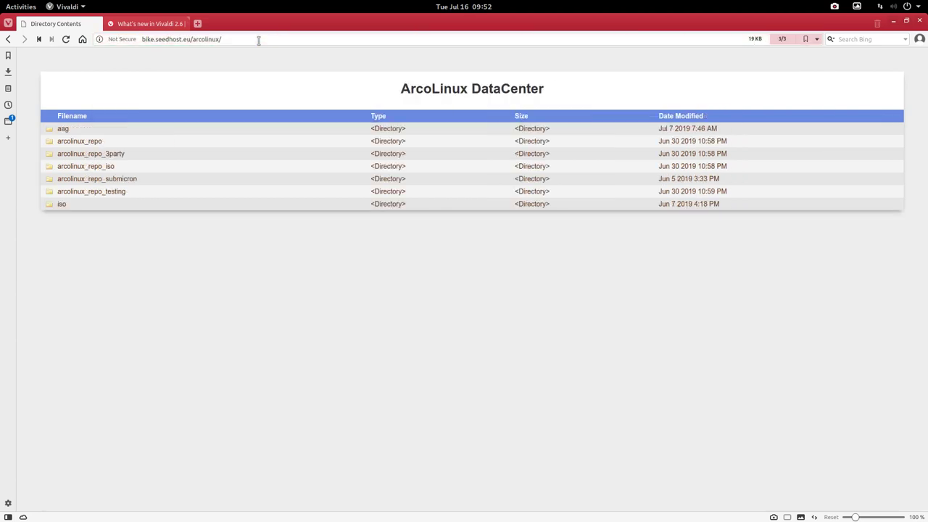
Step: View the ISO files in the aag directory, return to the parent listing and minimize the browser
left_click(64, 132)
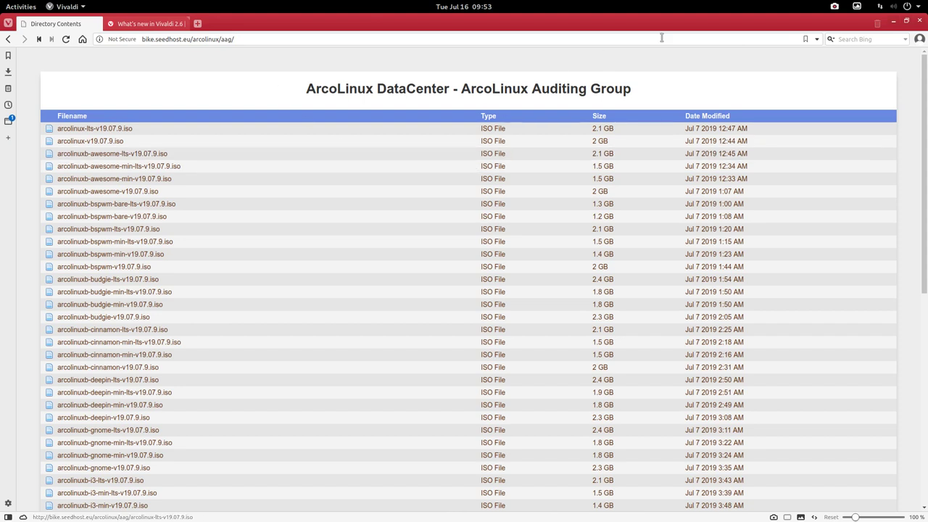
left_click(8, 39)
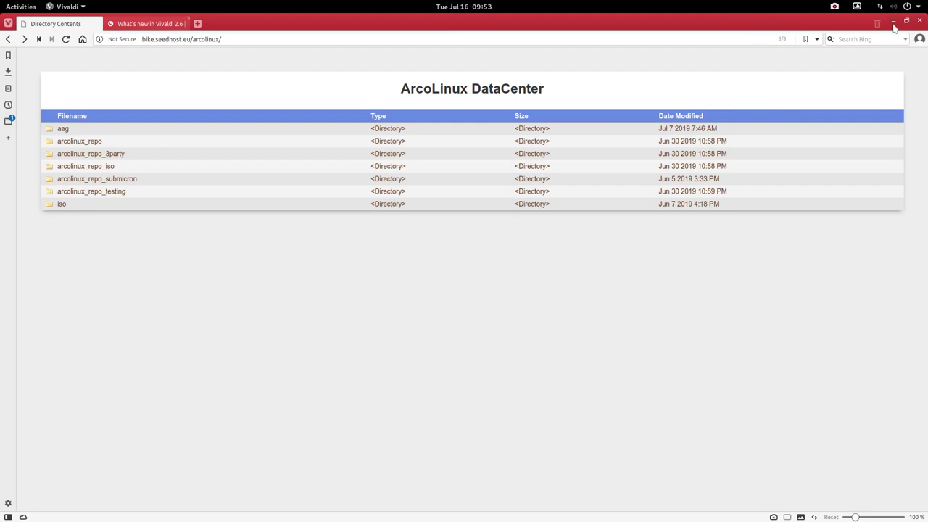
left_click(895, 26)
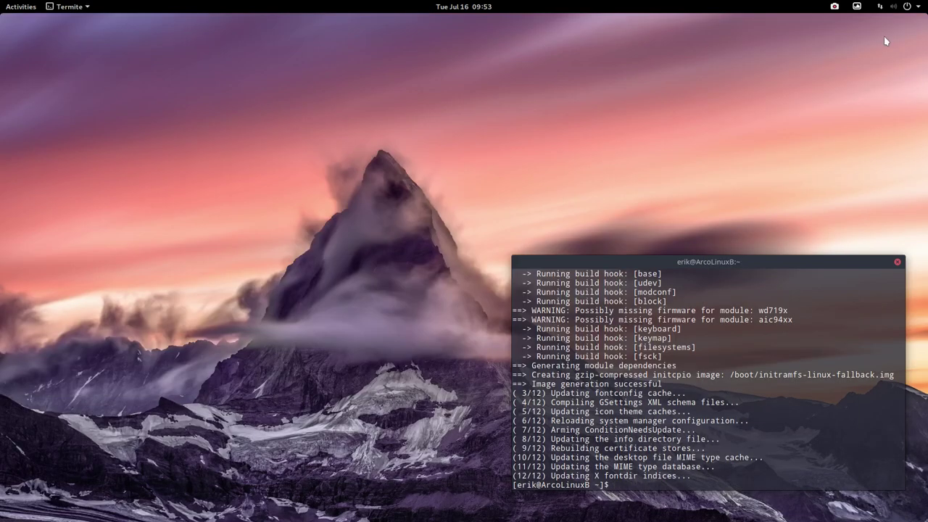
Step: Reposition the terminal window and run pksyua to update the repository and AUR packages
left_click_drag(718, 261, 731, 124)
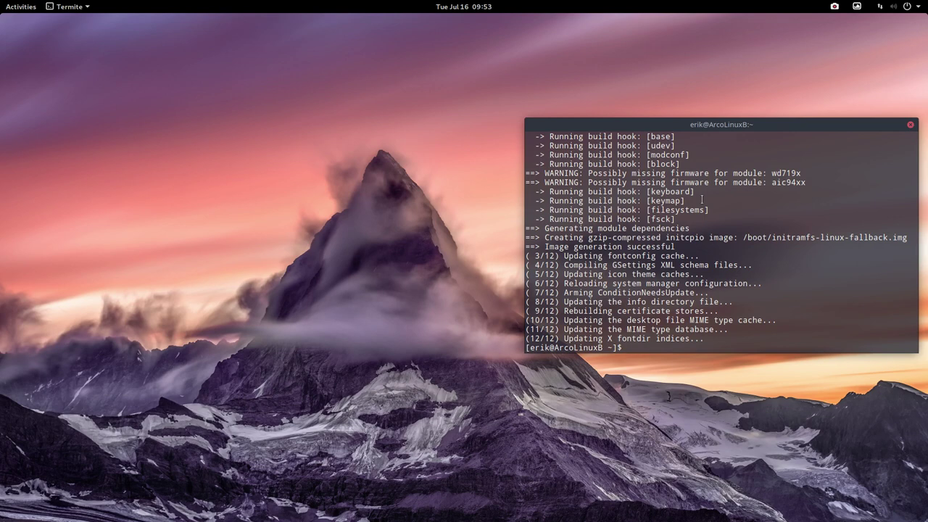
type("pksyua")
key("Return")
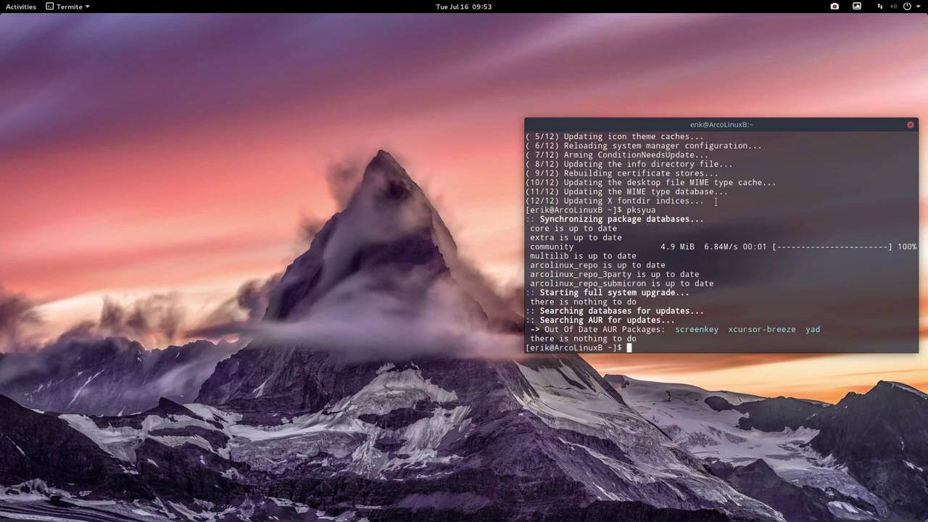
Step: Highlight the out-of-date AUR packages screenkey, xcursor-breeze and yad in the terminal output
double_click(696, 329)
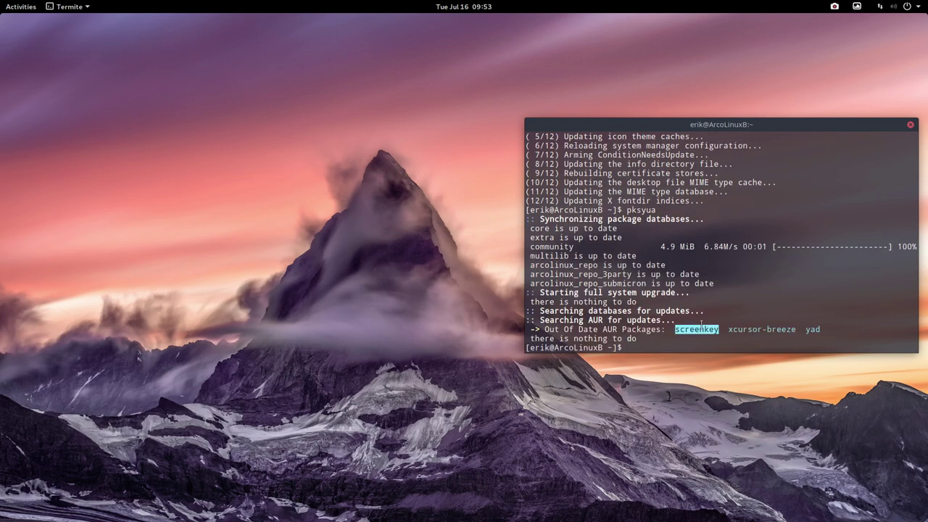
left_click(746, 331)
double_click(747, 331)
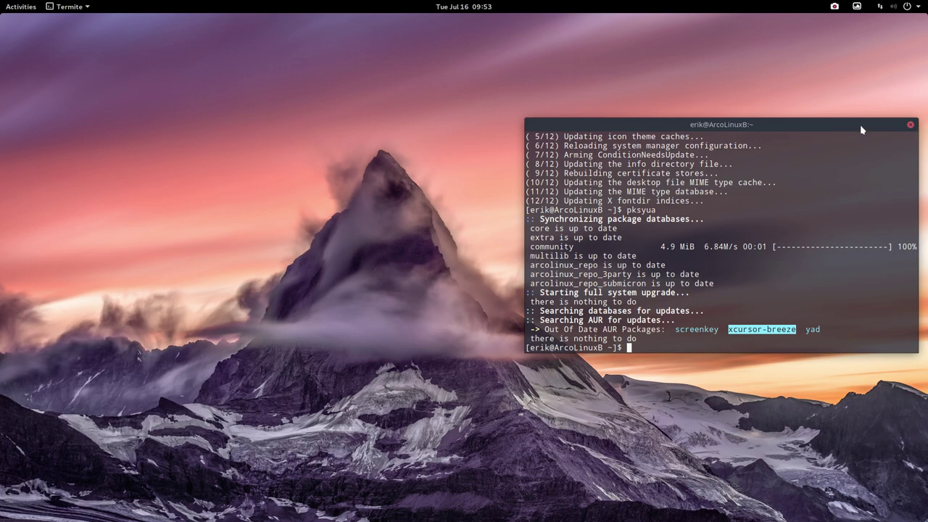
left_click_drag(861, 129, 851, 243)
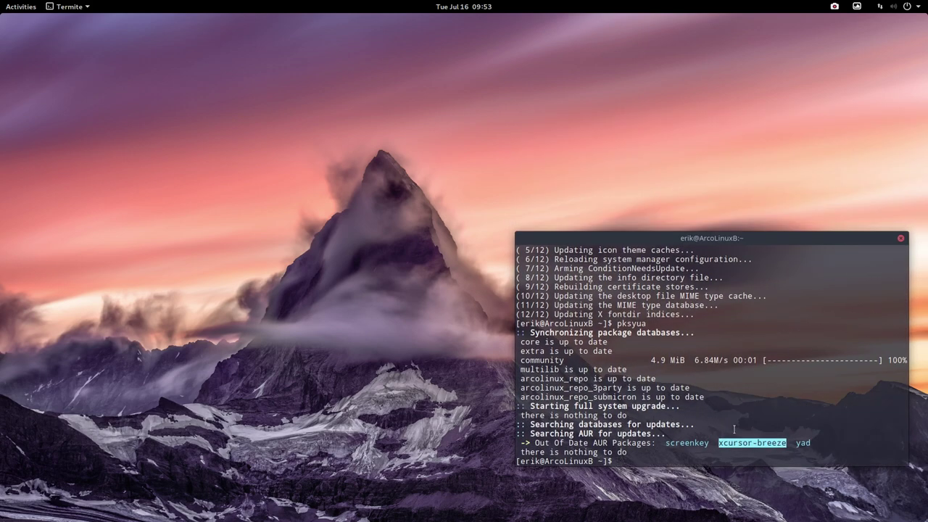
left_click_drag(670, 443, 811, 445)
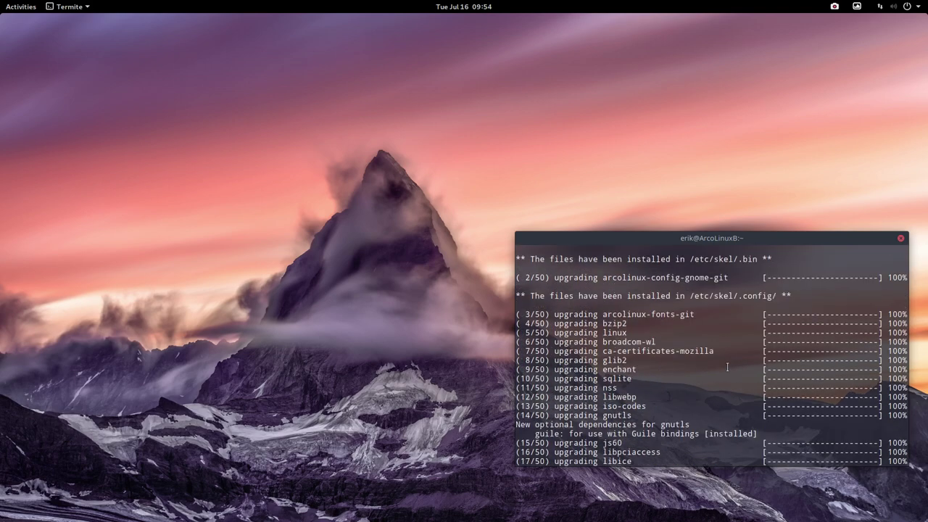
Step: Go back to the package upgrade log in the terminal and highlight the arcolinux-config-gnome-git entry
scroll(727, 366, "up", 4)
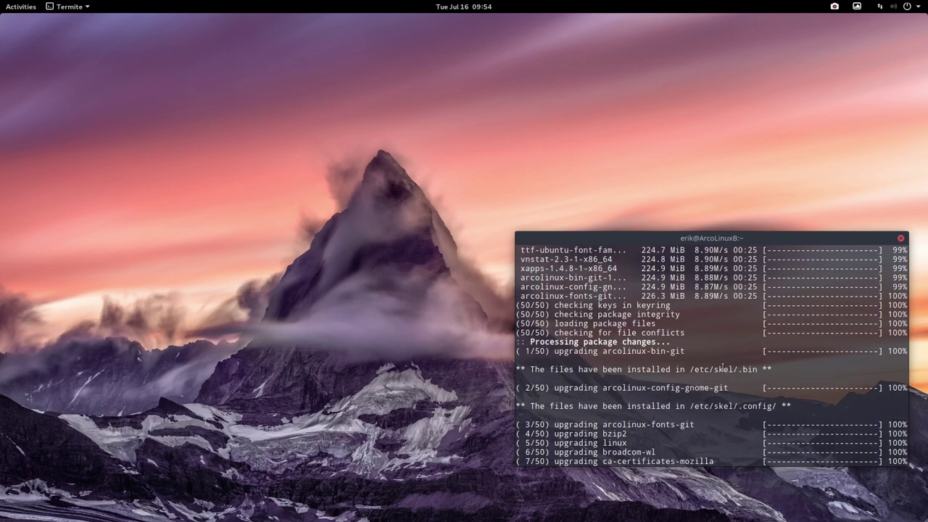
left_click_drag(748, 238, 710, 74)
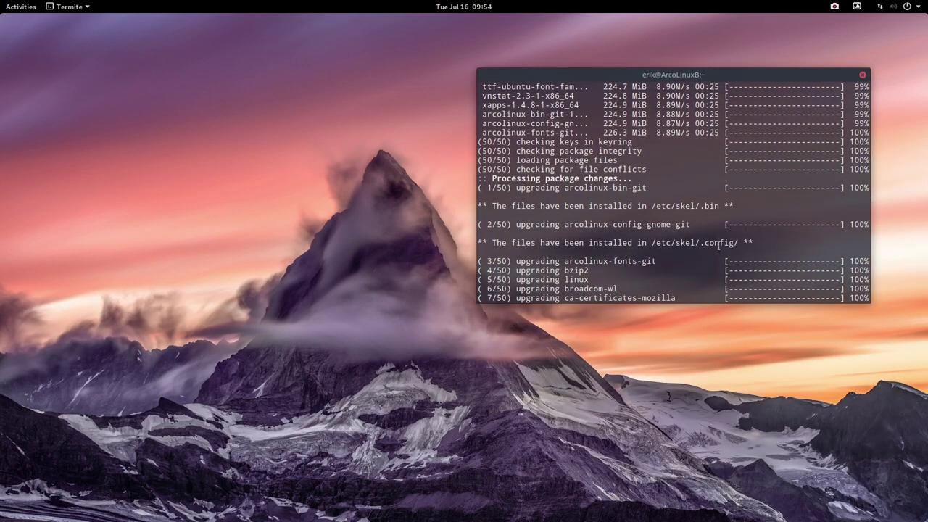
left_click_drag(574, 224, 688, 221)
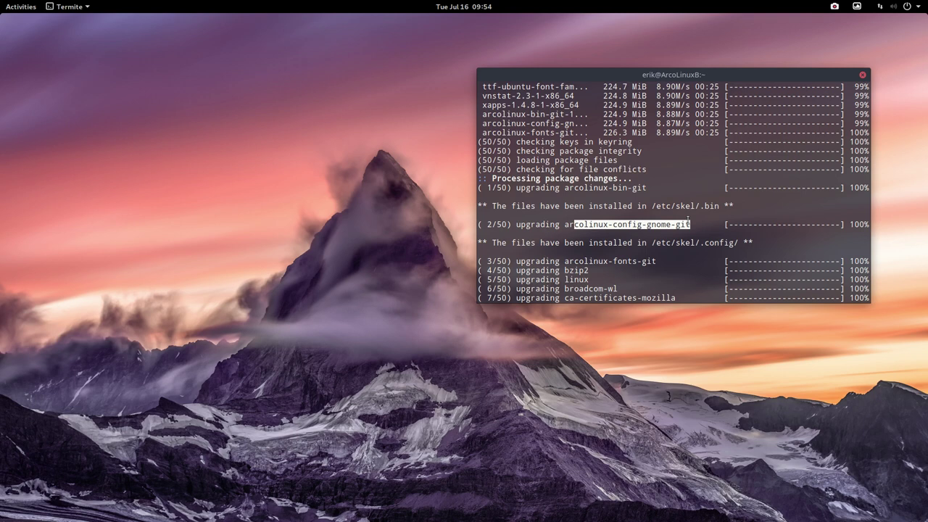
Step: Highlight the etc/skel path in the upgrade log, open the file manager and arrange it beside the terminal window
left_click_drag(655, 243, 696, 244)
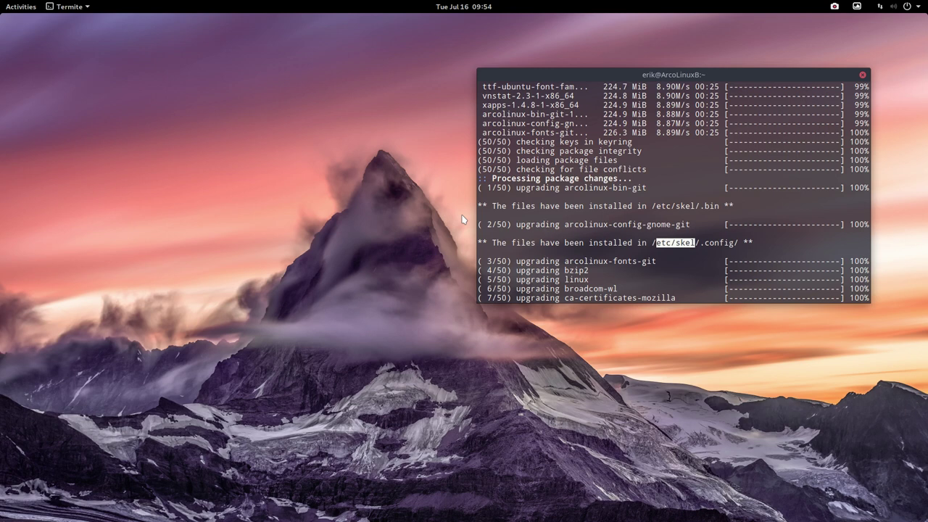
key("super+e")
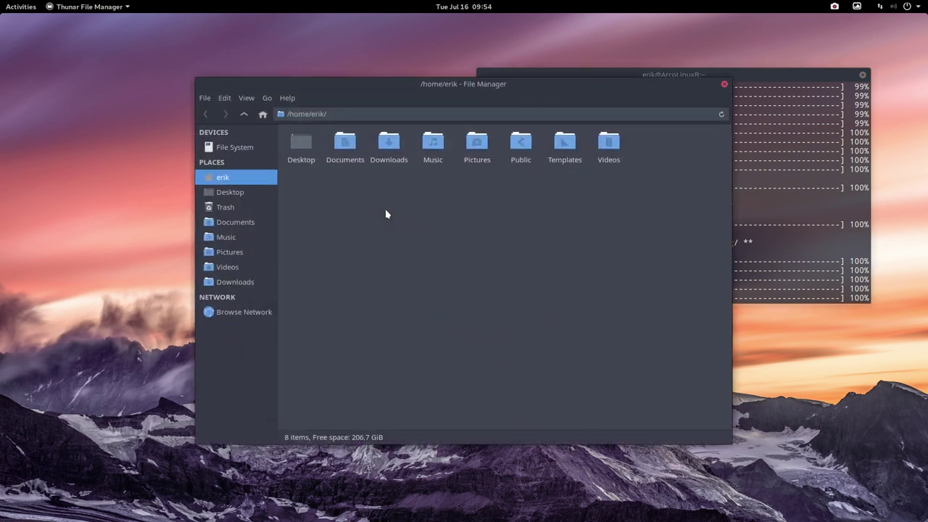
double_click(322, 114)
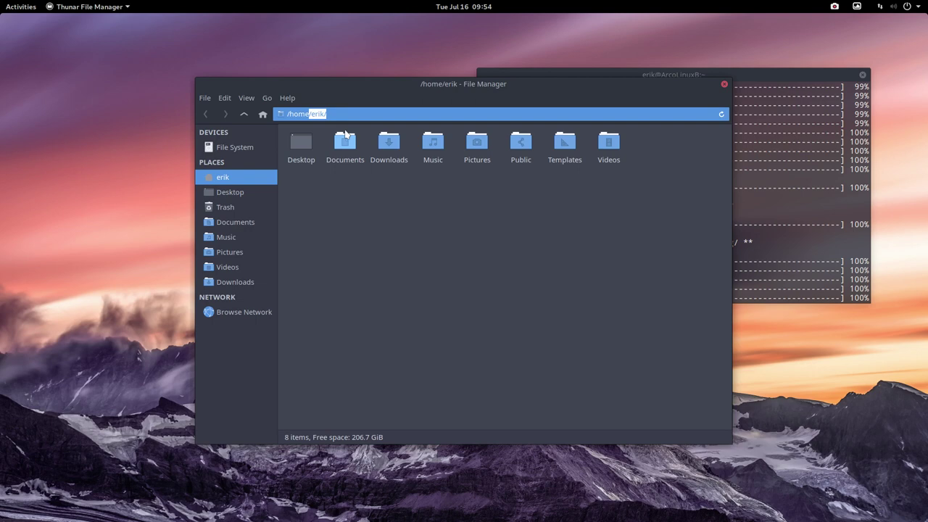
left_click_drag(464, 85, 461, 85)
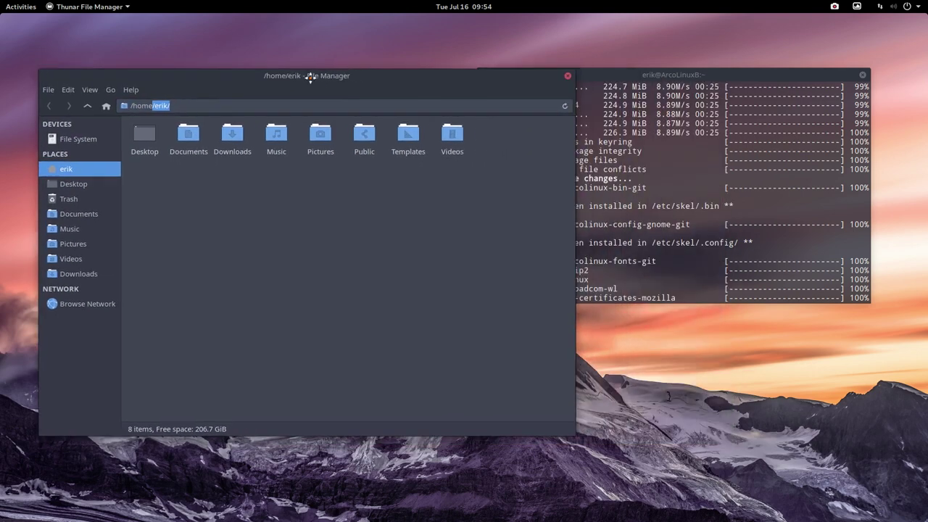
left_click_drag(310, 76, 308, 77)
left_click(650, 238)
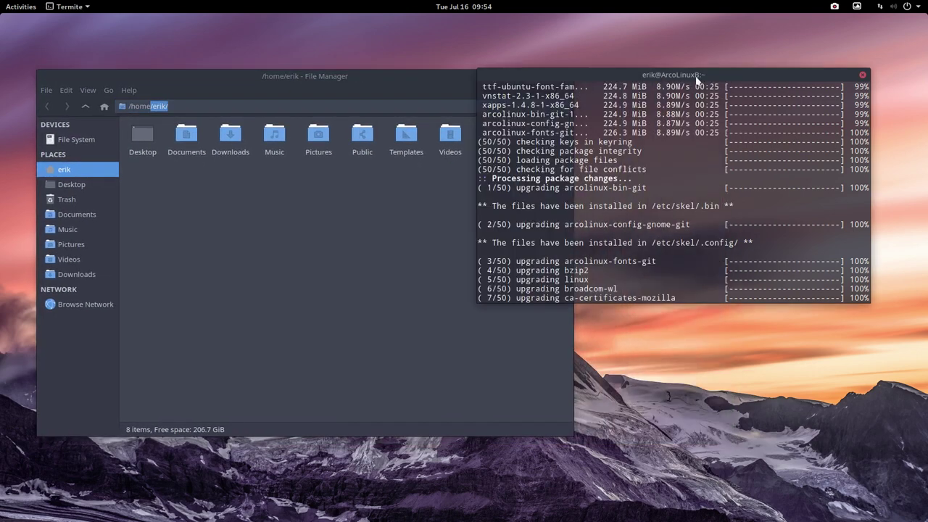
left_click_drag(696, 80, 723, 142)
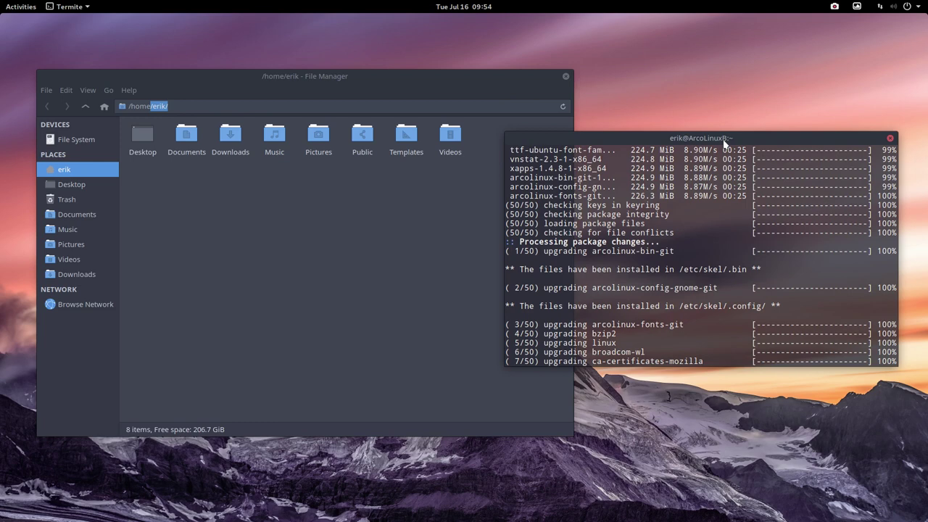
left_click_drag(723, 143, 742, 144)
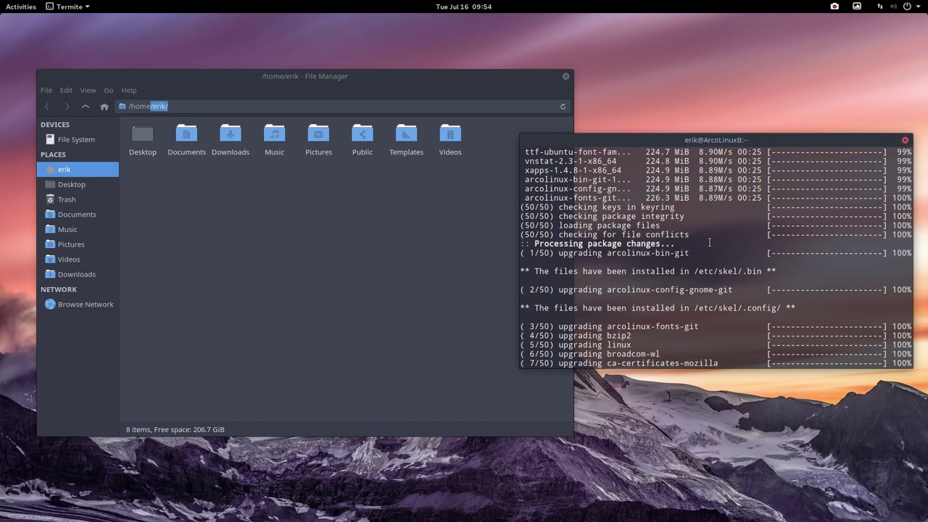
Step: Open the /etc/skel folder from the file system root and show its hidden files
left_click(75, 139)
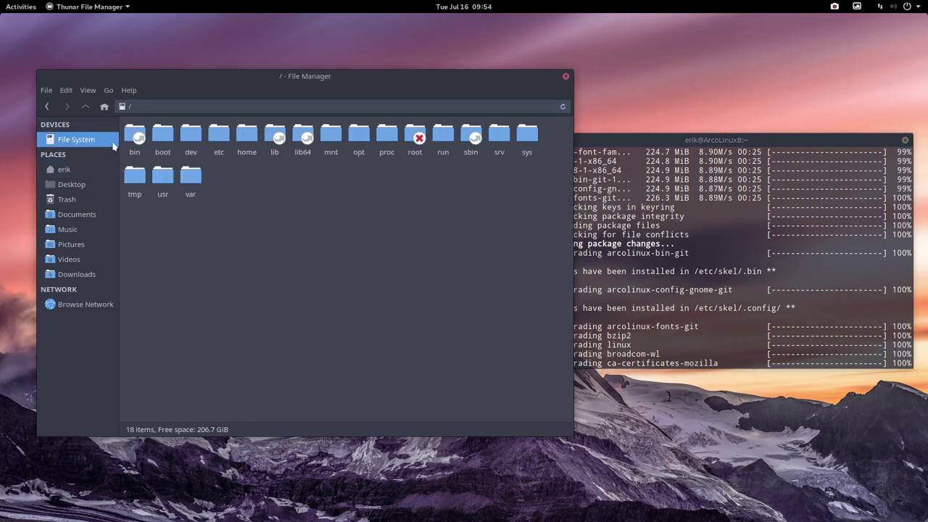
double_click(222, 132)
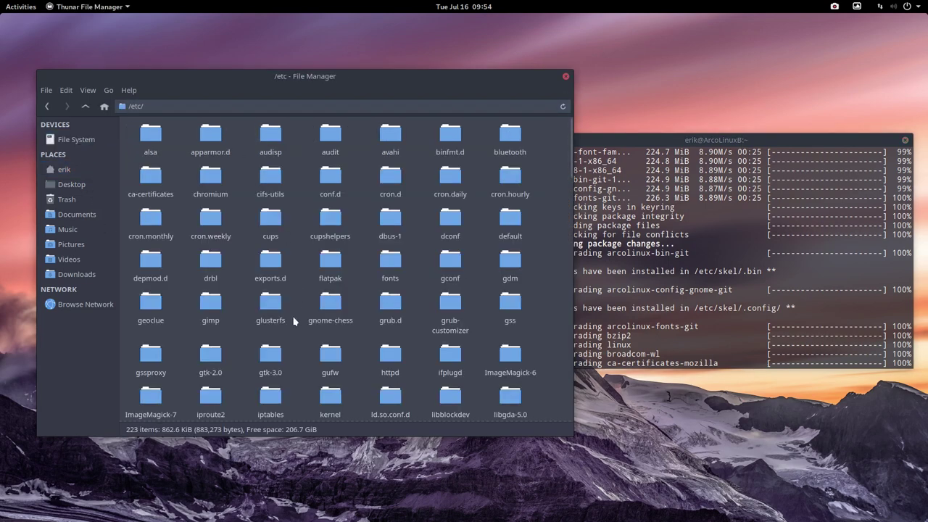
type("skel")
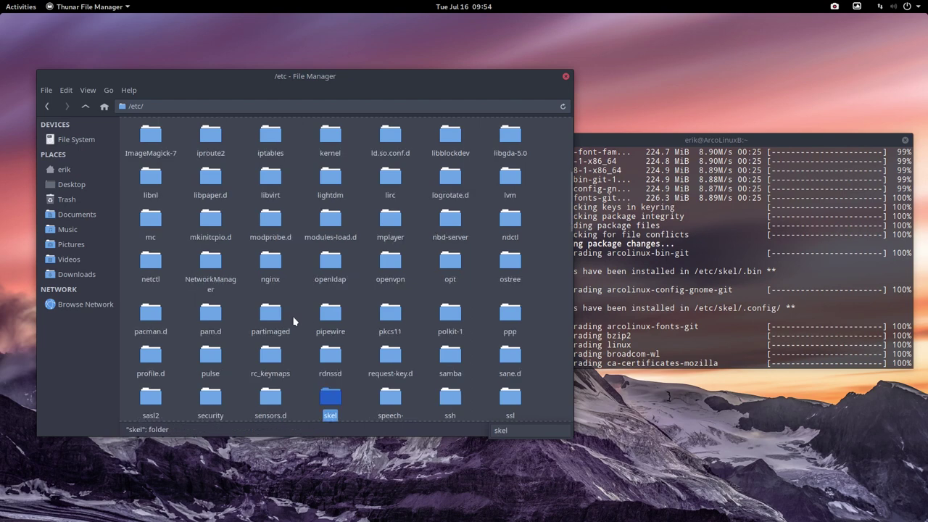
key("Return")
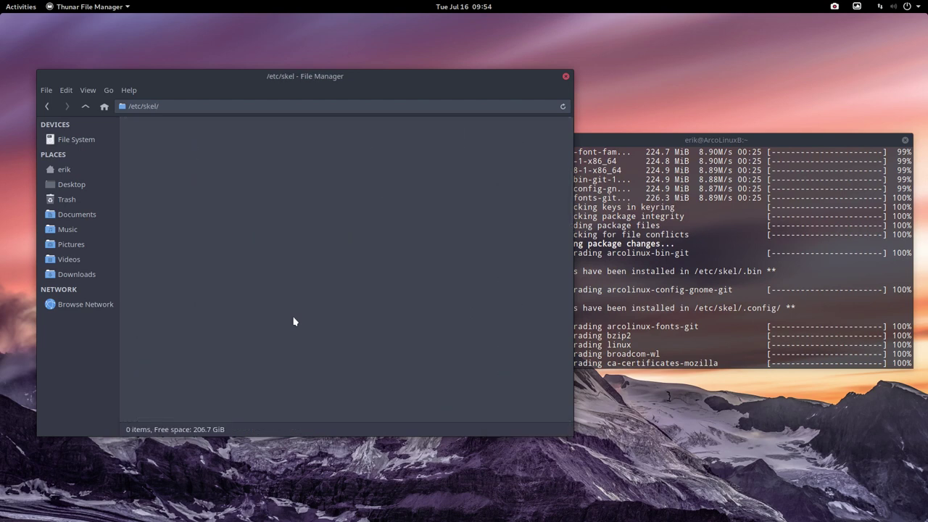
key("ctrl+h")
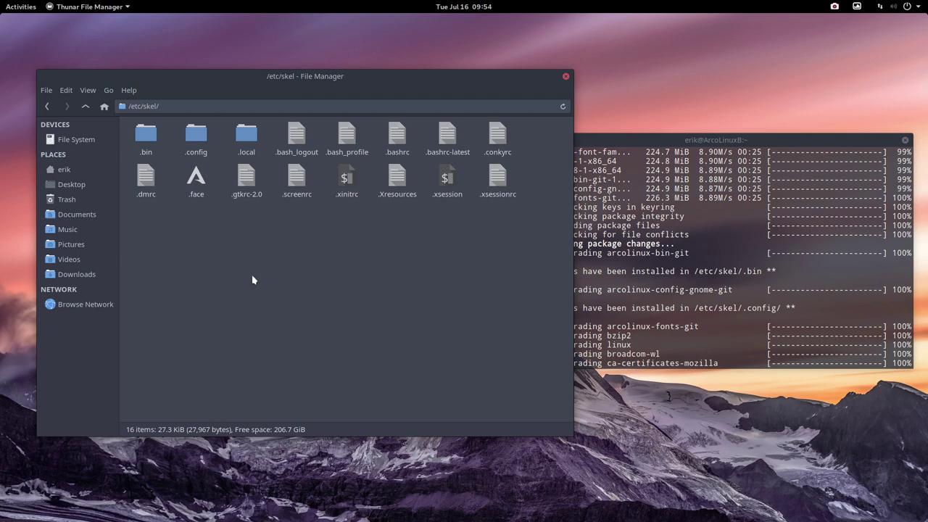
Step: Open .config/dconf inside /etc/skel, select the user file and bring the terminal window forward, lower on the desktop
double_click(197, 134)
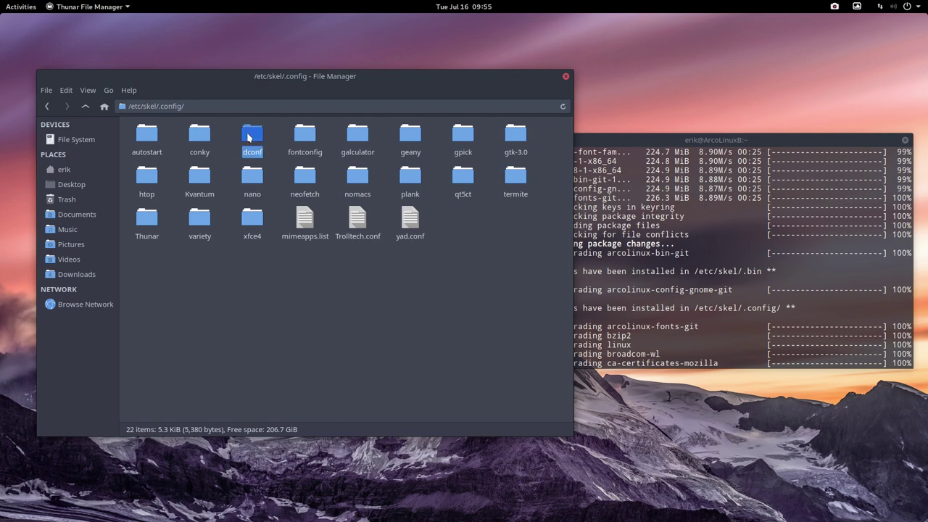
double_click(246, 133)
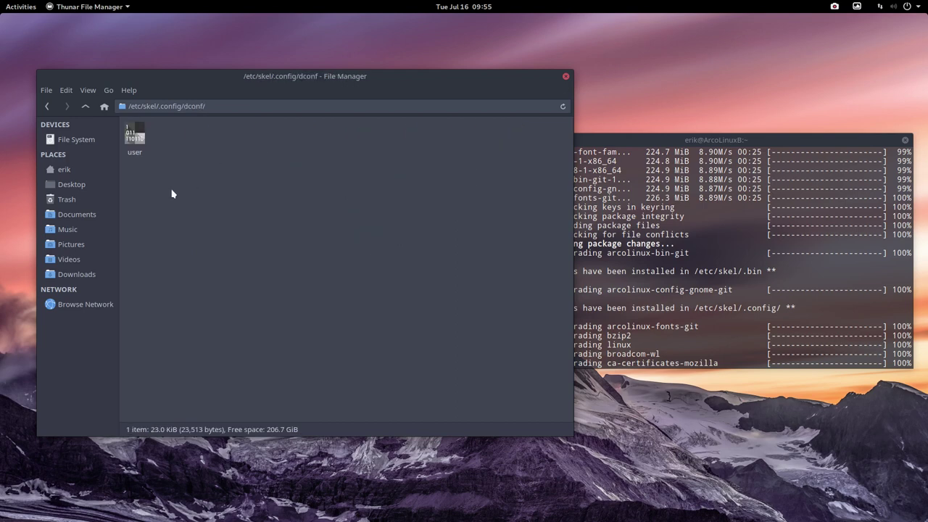
left_click(135, 140)
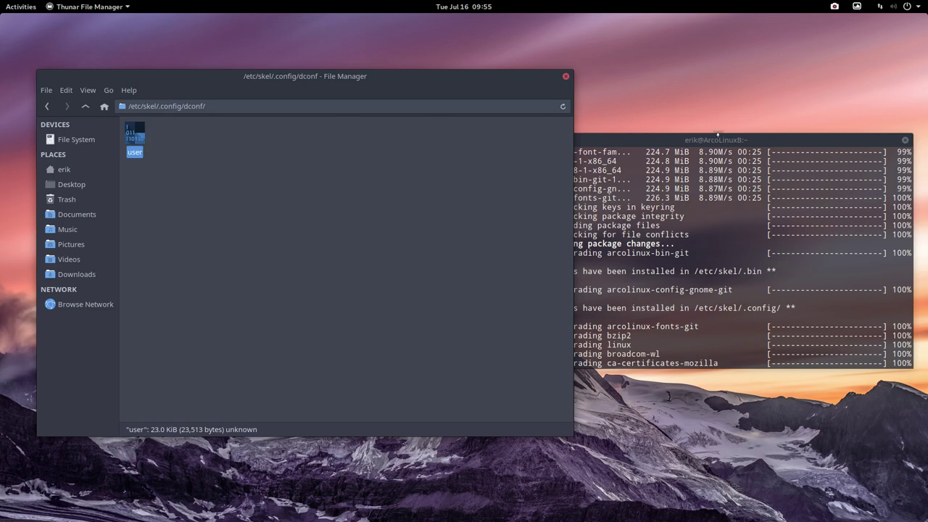
left_click_drag(727, 138, 714, 256)
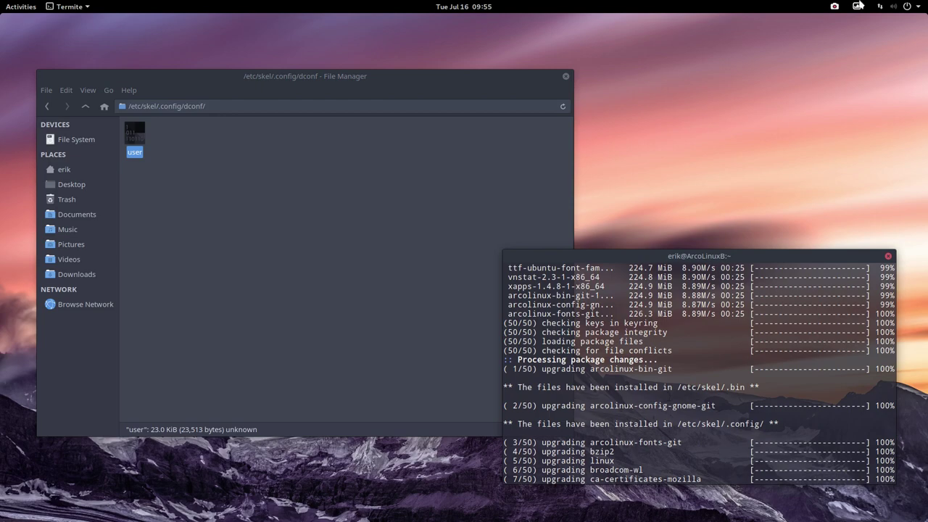
Step: Search for Settings, launch it and view the keyboard input sources under Region & Language
left_click(10, 11)
type("set")
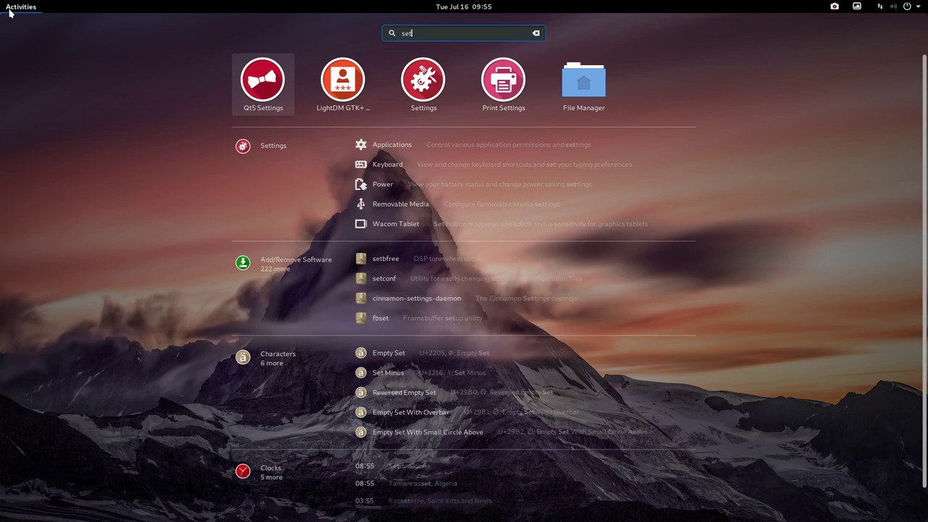
key("Right")
key("Right")
key("Return")
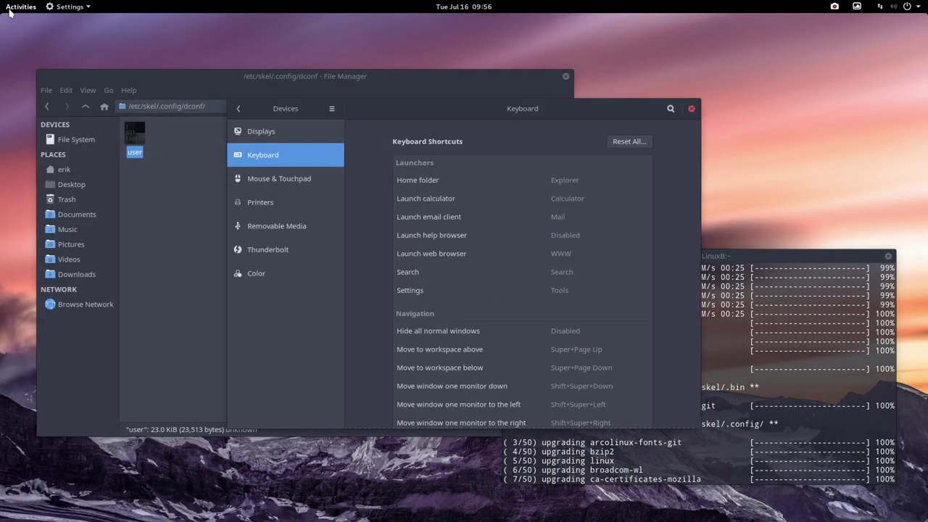
left_click(238, 108)
left_click(294, 226)
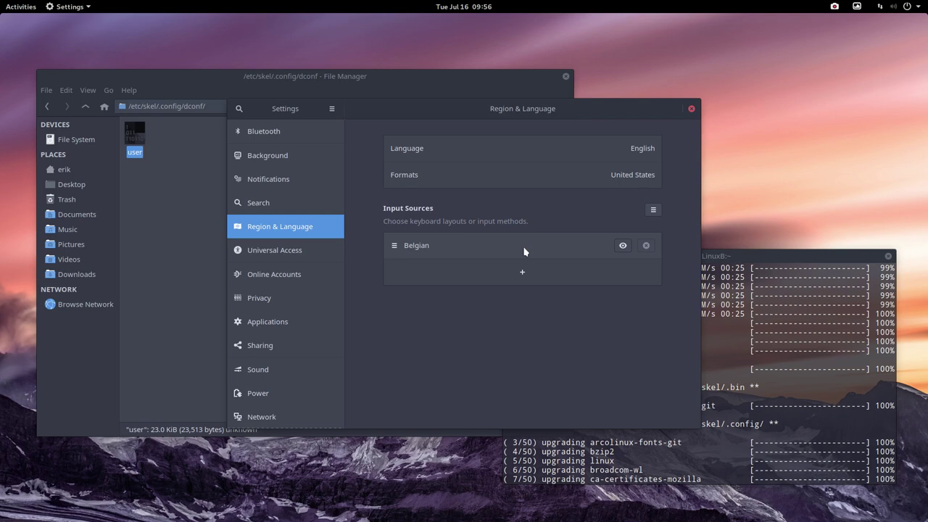
Step: Run the skel command in the terminal, and close the terminal and Settings windows
left_click_drag(792, 262, 751, 169)
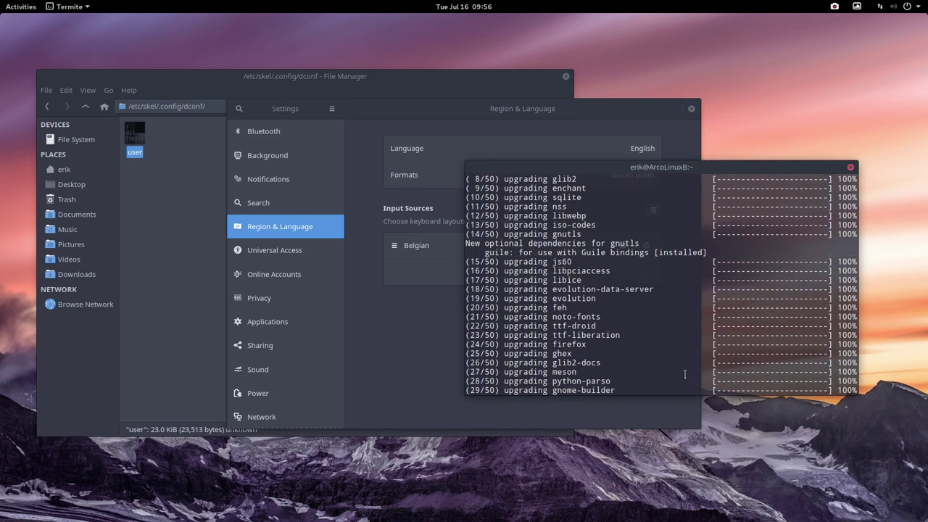
type("skel")
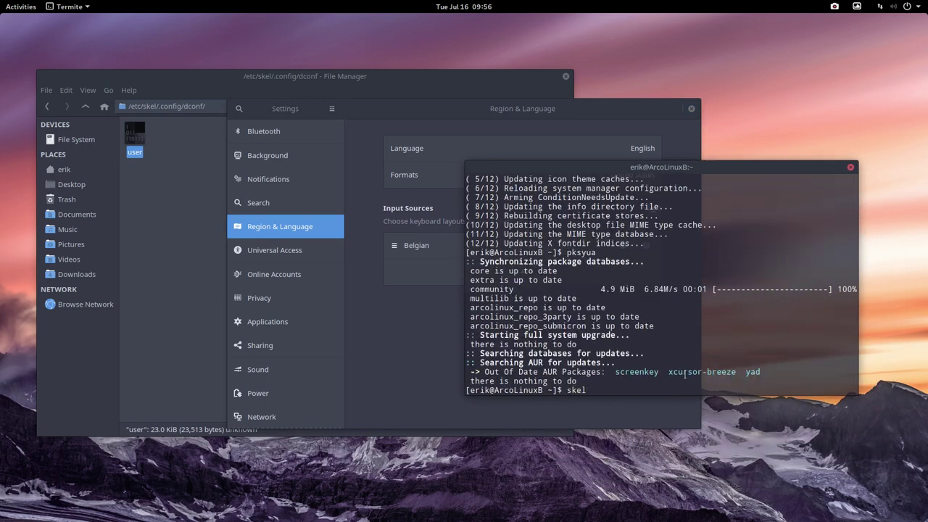
key("Return")
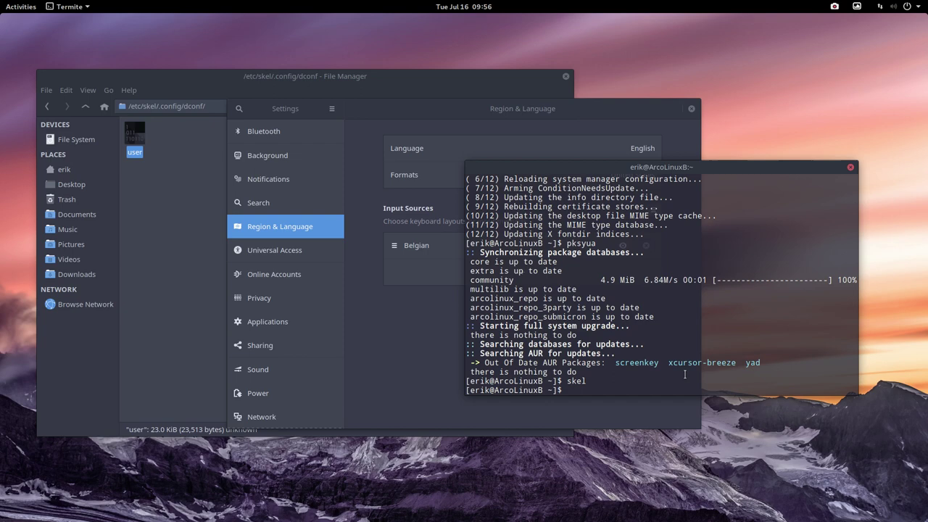
left_click(850, 167)
left_click(690, 108)
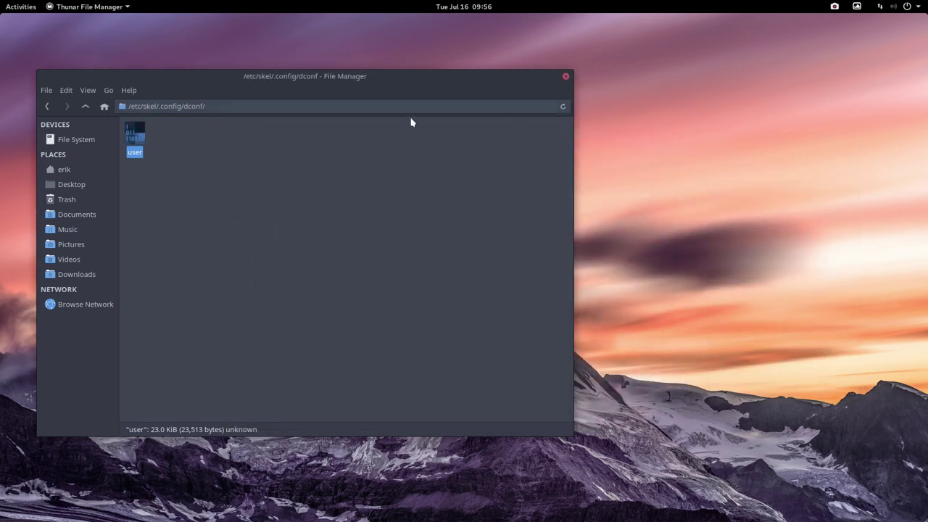
Step: Open the home folder's .config/dconf in a second file manager window and place it beside the /etc/skel/.config/dconf window
left_click_drag(229, 86, 203, 39)
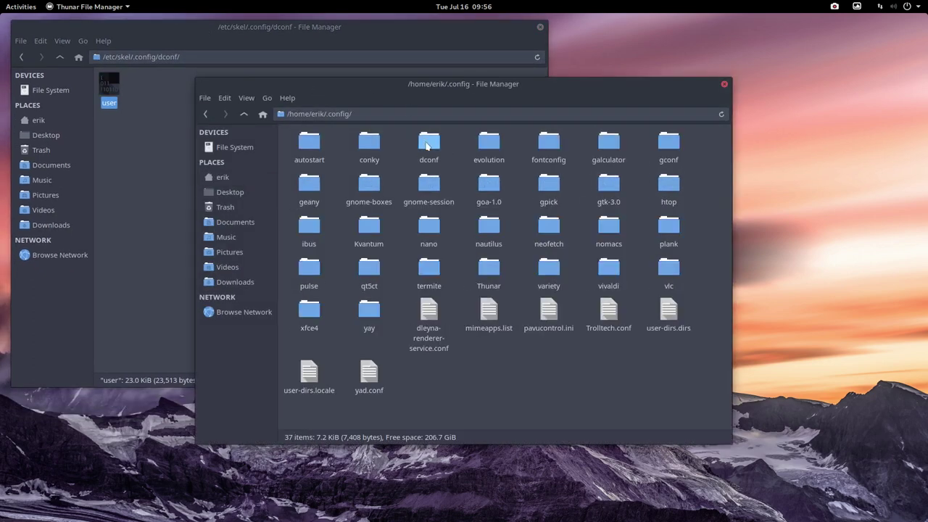
double_click(427, 142)
left_click_drag(437, 94, 633, 160)
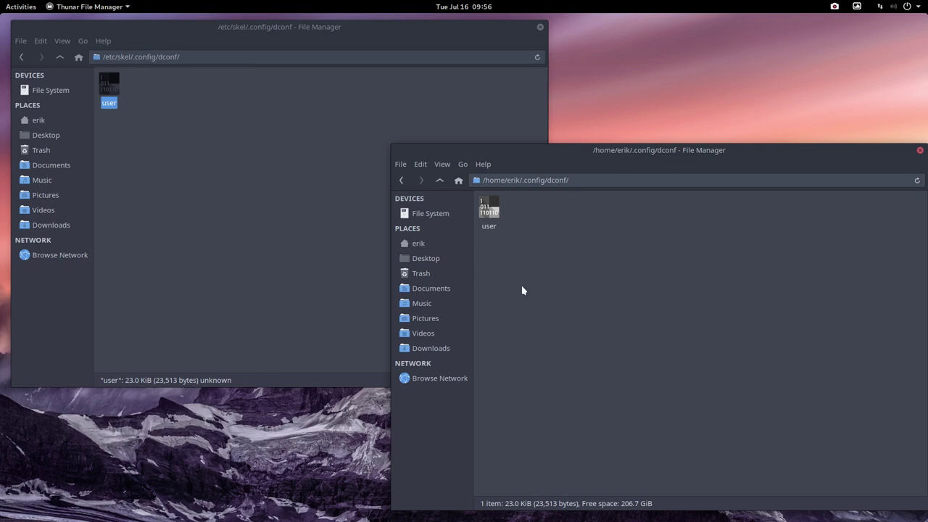
left_click(219, 195)
Step: Copy the user file from /etc/skel/.config/dconf into the home folder's .config/dconf twice, replacing the existing file each time
left_click_drag(109, 86, 598, 293)
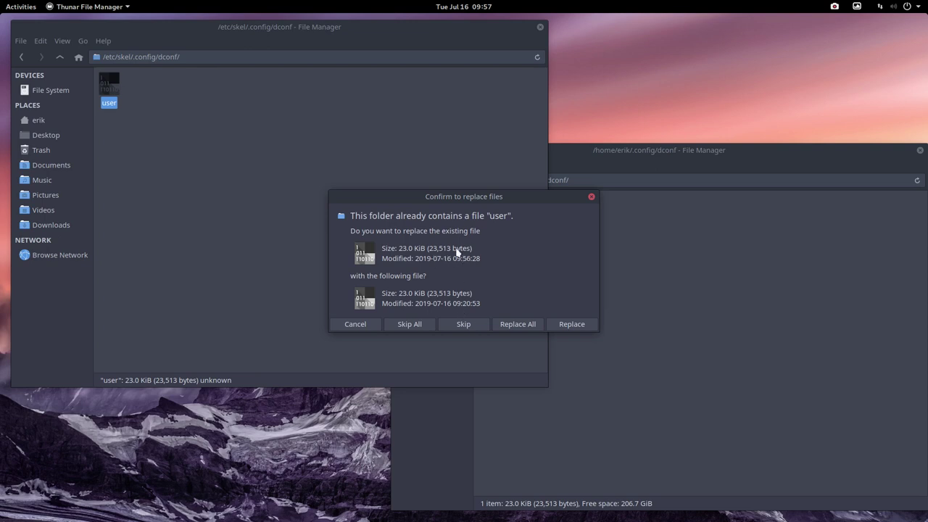
left_click(570, 327)
left_click(248, 174)
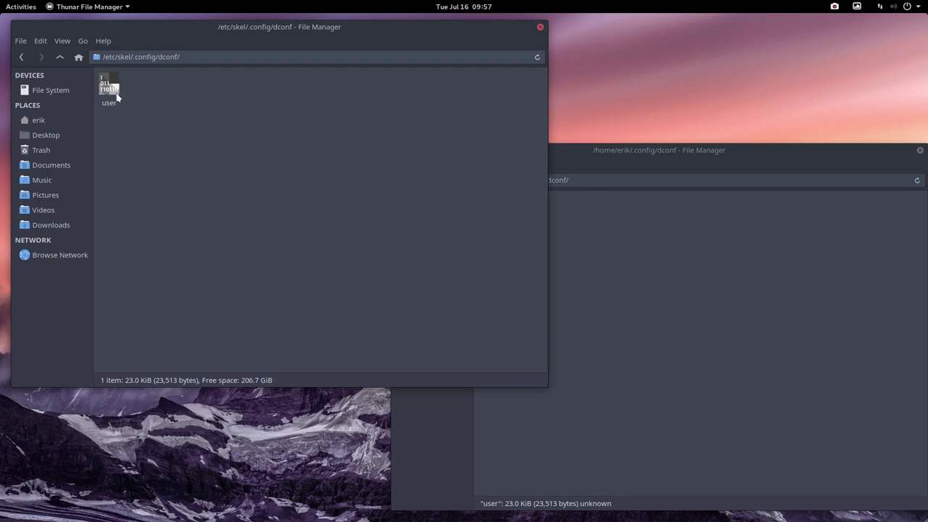
left_click_drag(109, 85, 588, 300)
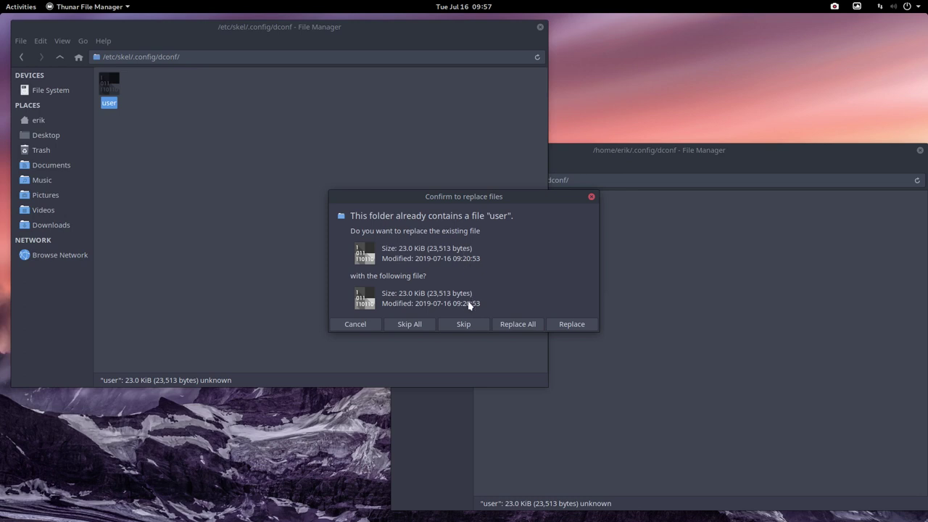
left_click(578, 327)
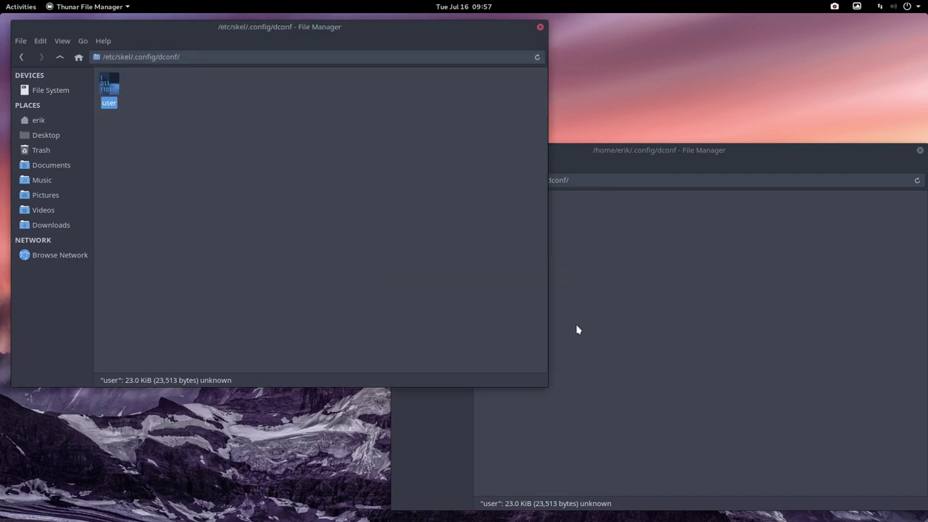
Step: Close both file manager windows and briefly check the system menu
left_click(540, 27)
left_click_drag(683, 149, 473, 75)
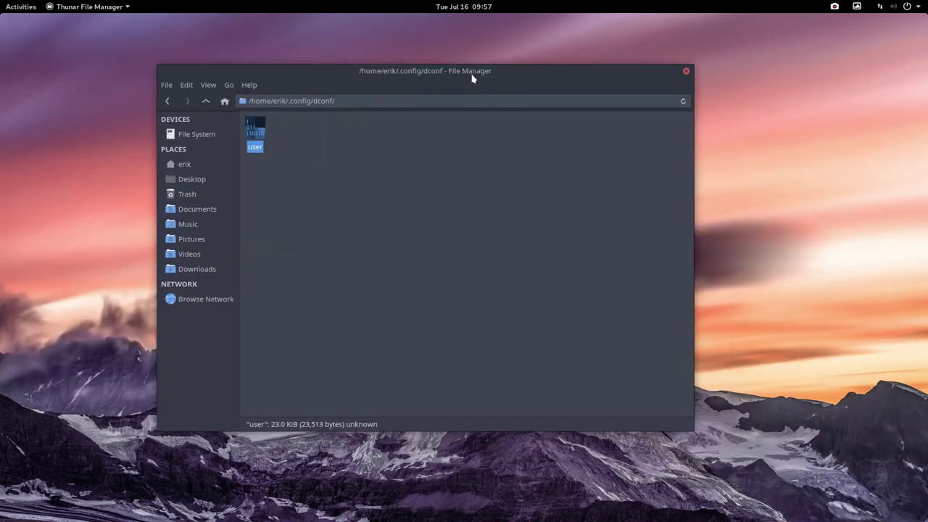
left_click(684, 75)
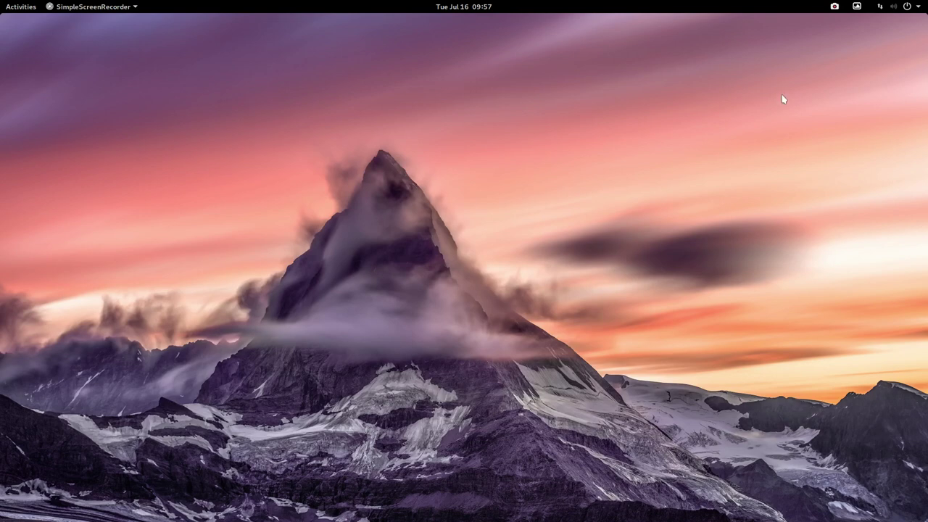
left_click(919, 7)
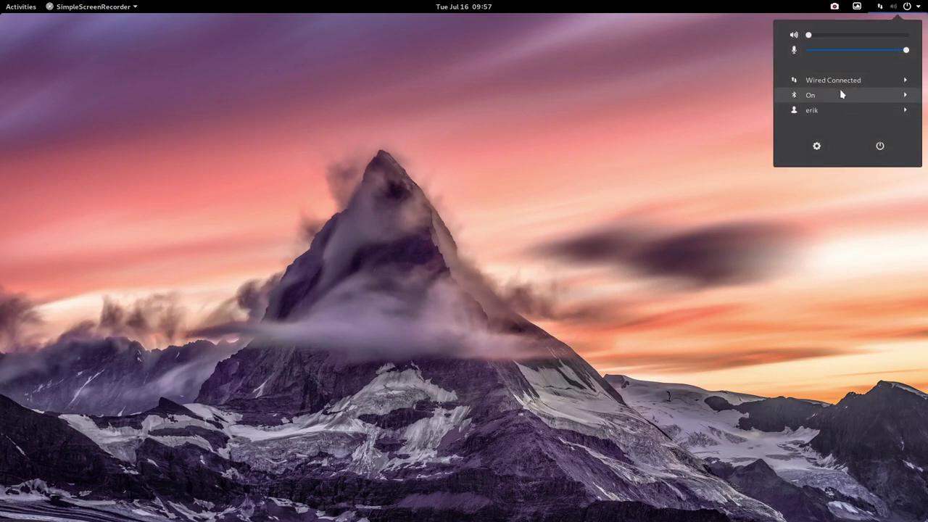
left_click(644, 72)
Step: Reopen Settings to recheck the Region & Language input sources, and close the window
mouse_move(1, 3)
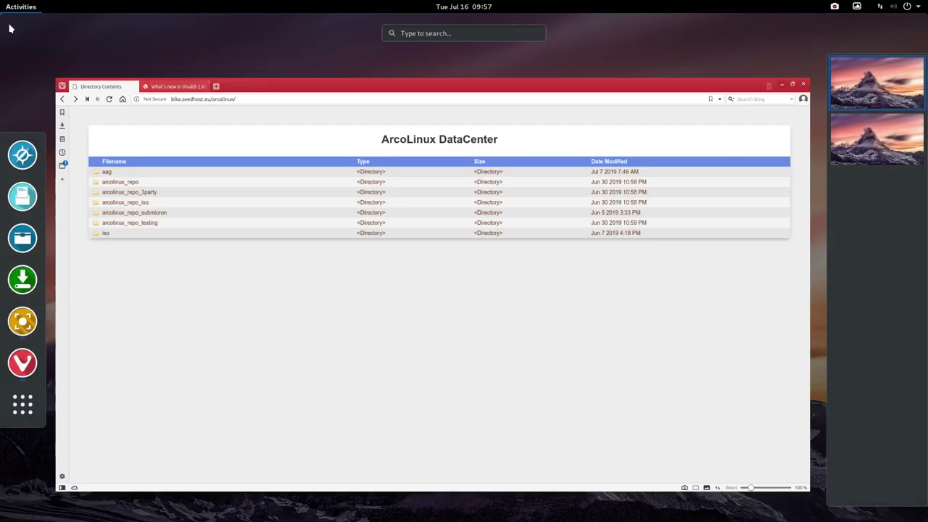
type("set")
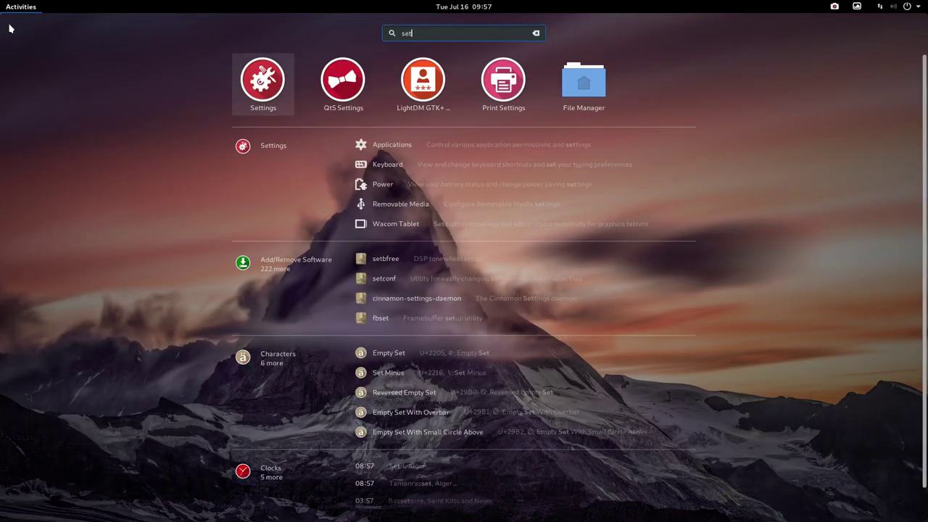
key("Right")
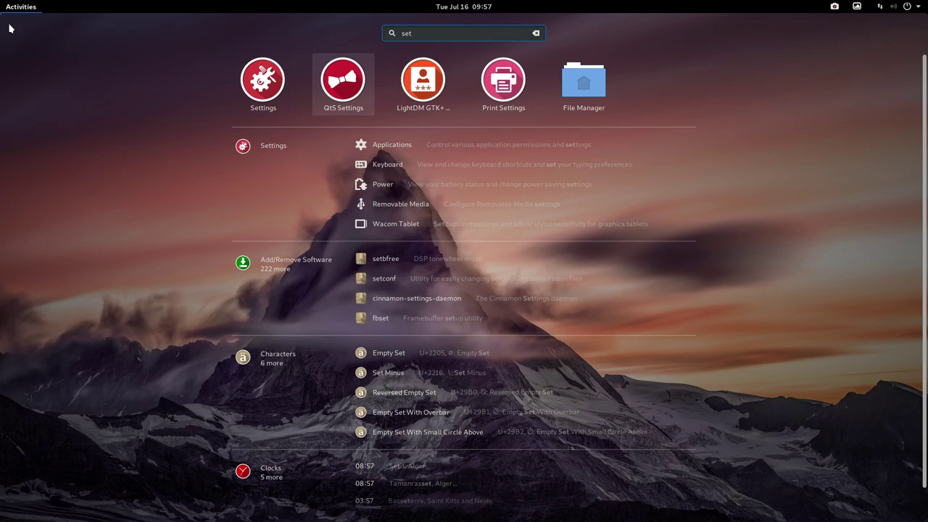
key("Left")
key("Return")
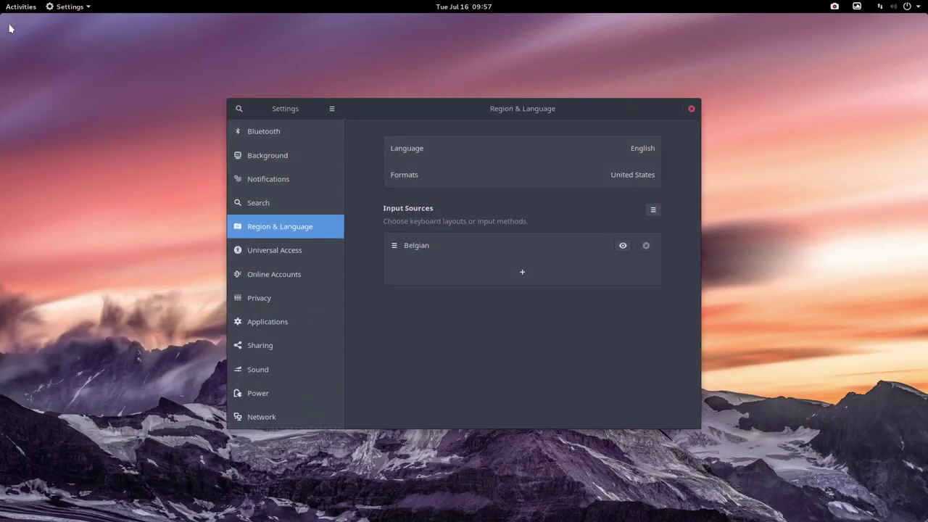
left_click(690, 108)
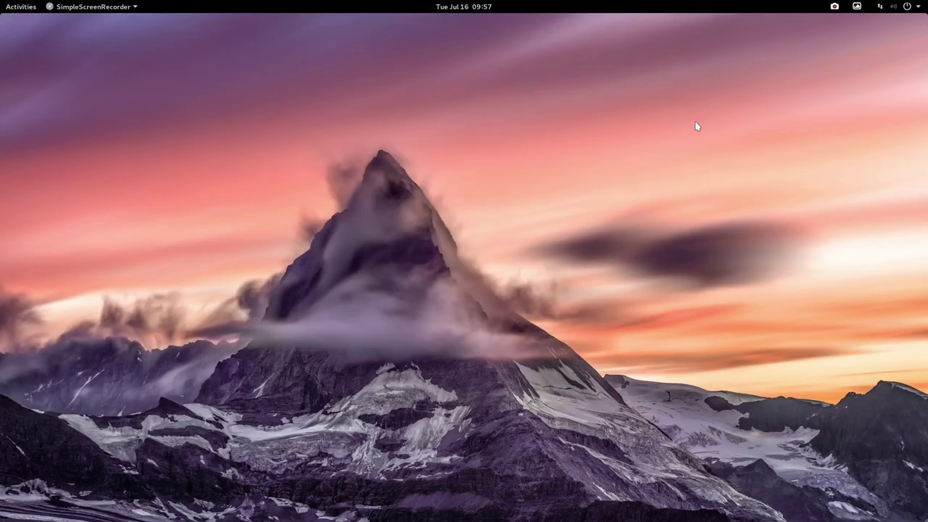